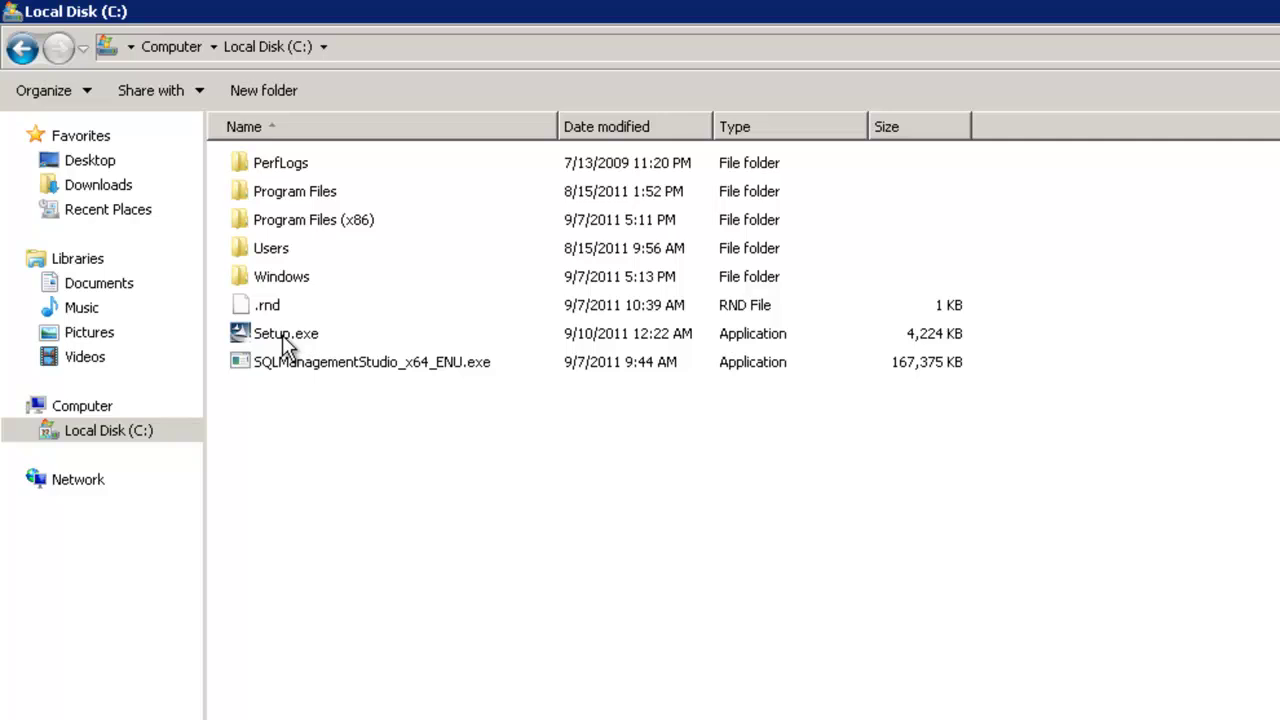
Install Dell EqualLogic SRM Adapter 2.0.0 from Setup.exe, accepting the license, then finish the wizard
click(287, 340)
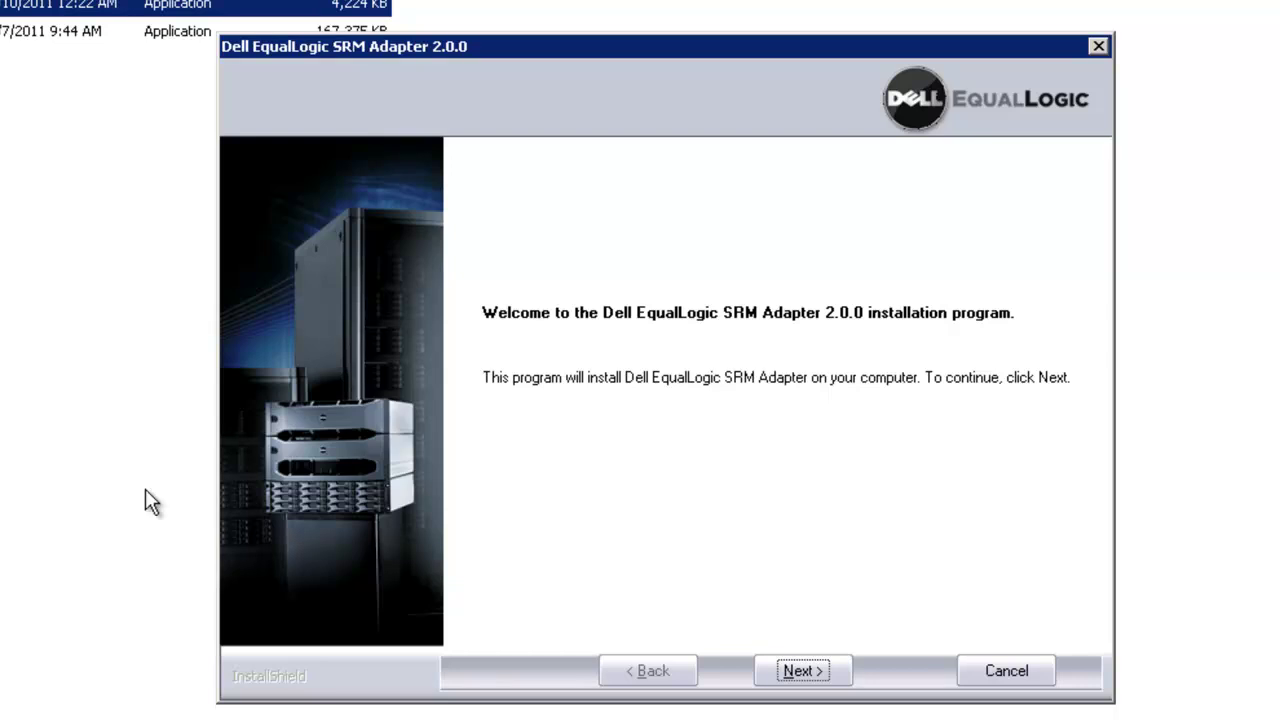
click(816, 668)
click(491, 559)
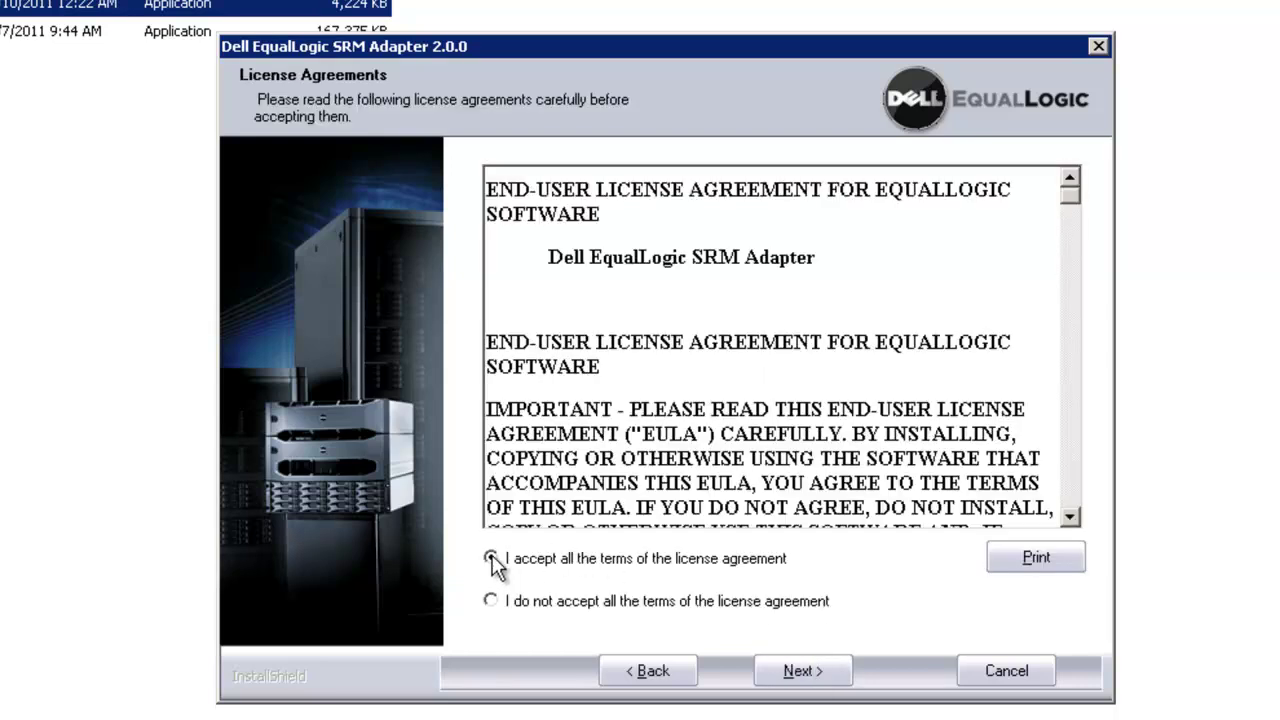
click(807, 676)
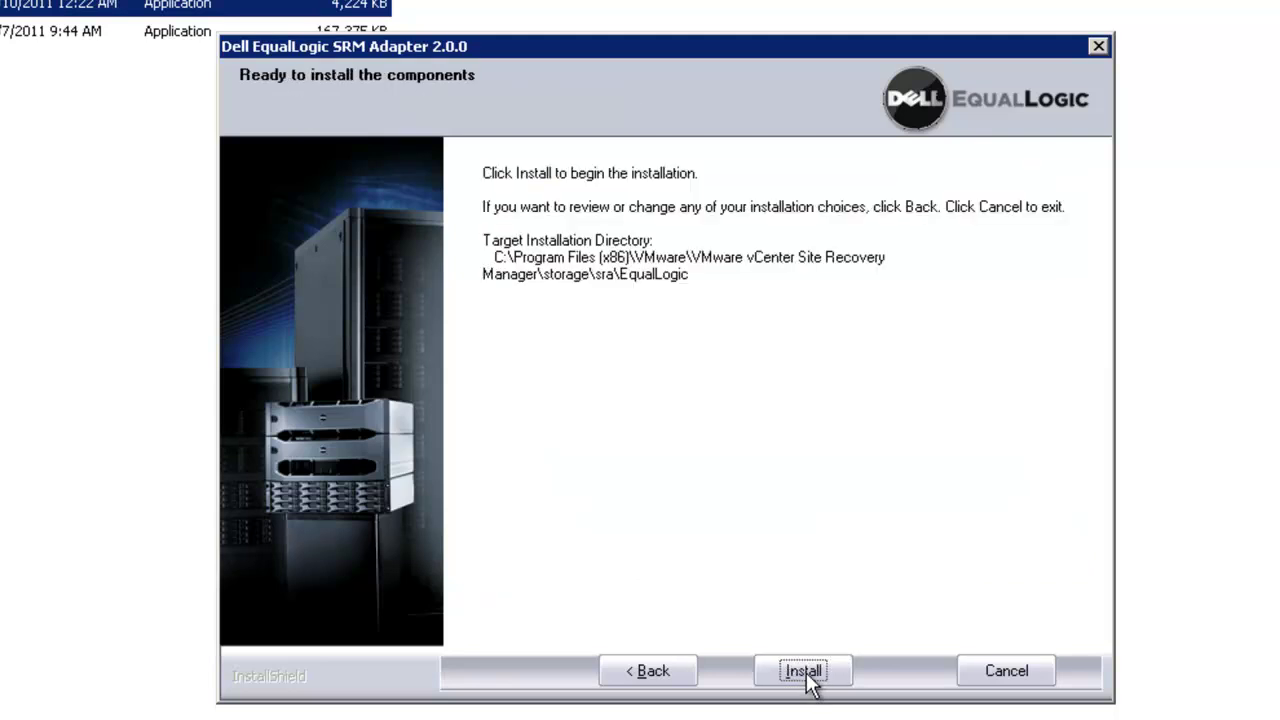
click(806, 674)
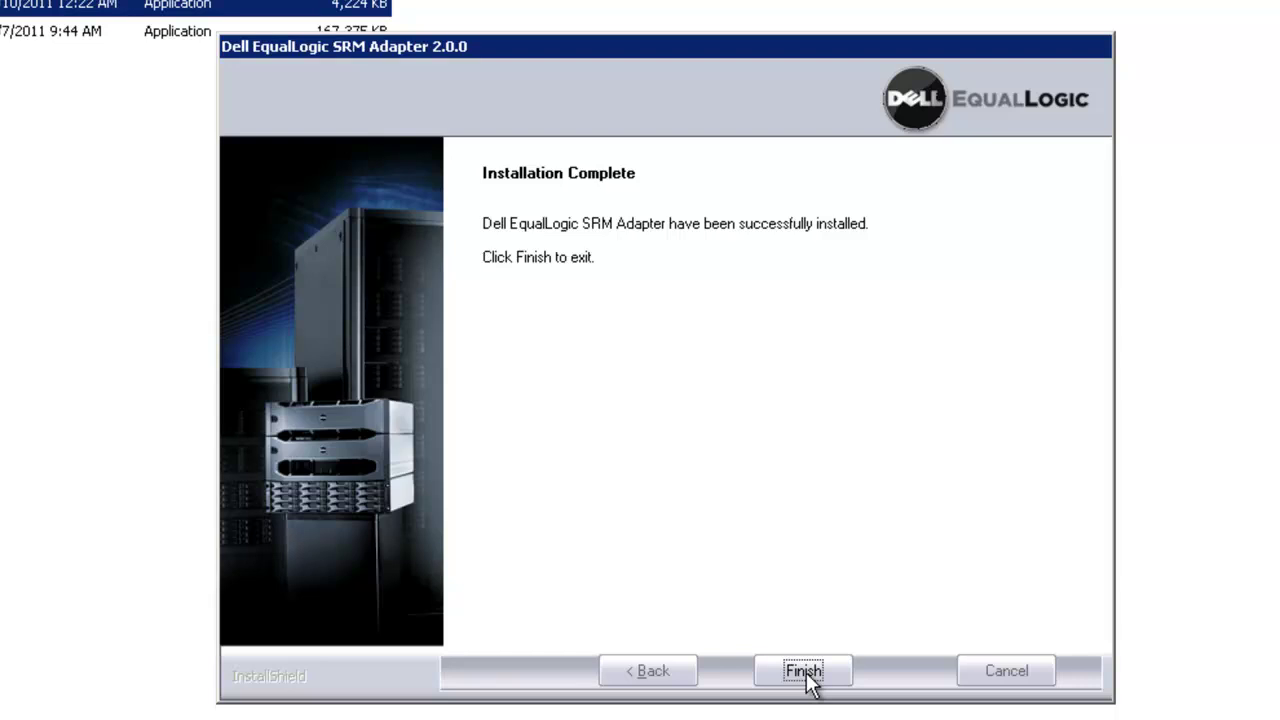
click(804, 672)
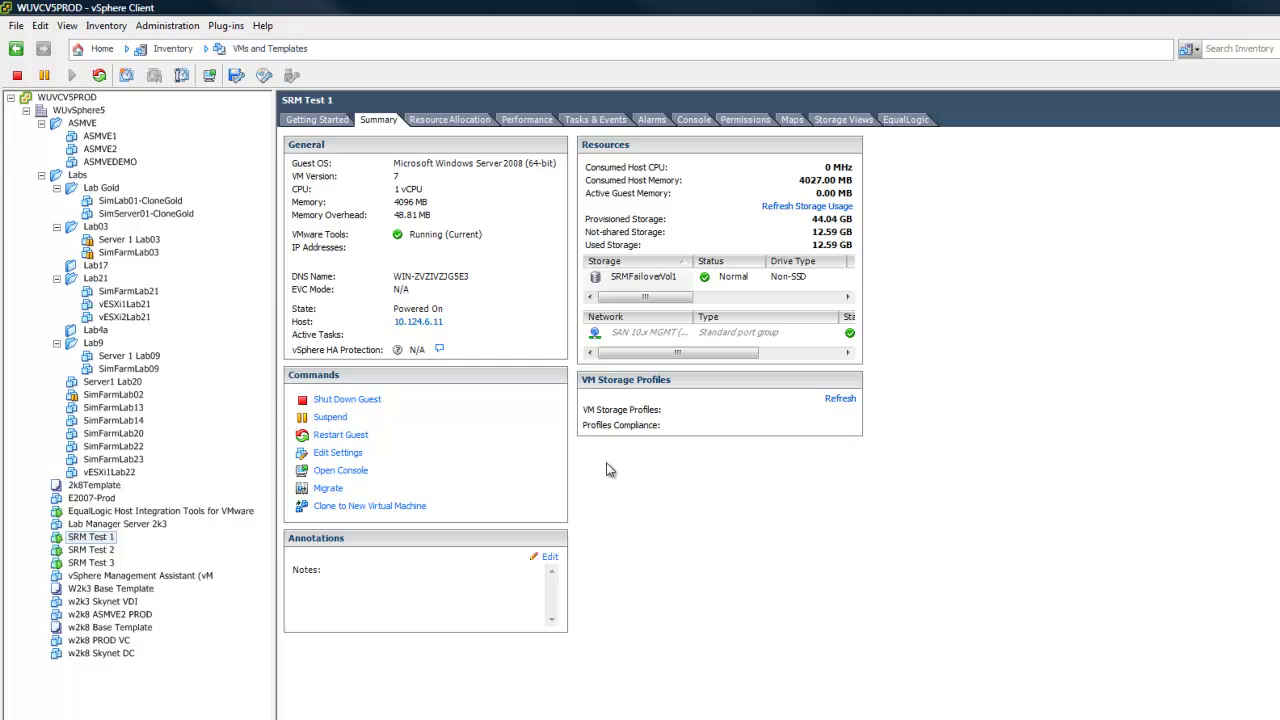
Verify in Manage Plug-ins that the Site Recovery Manager extension is Enabled, then return Home
click(238, 28)
click(236, 43)
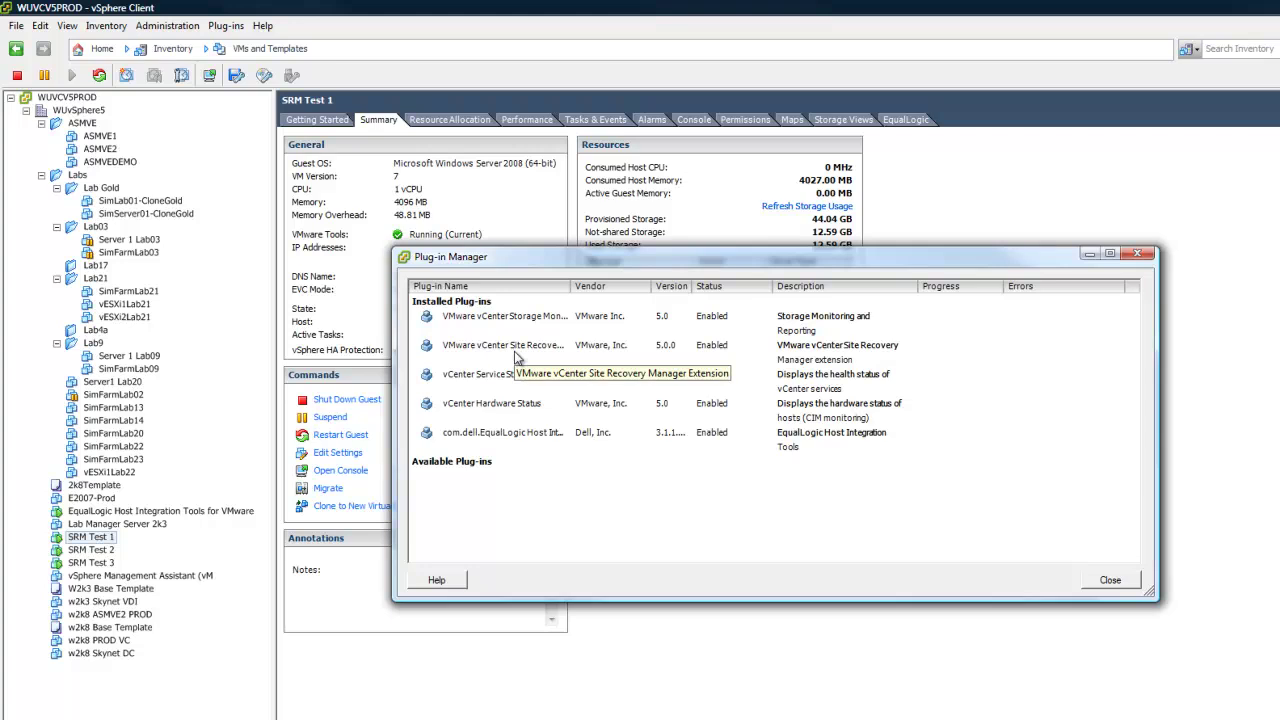
click(1132, 584)
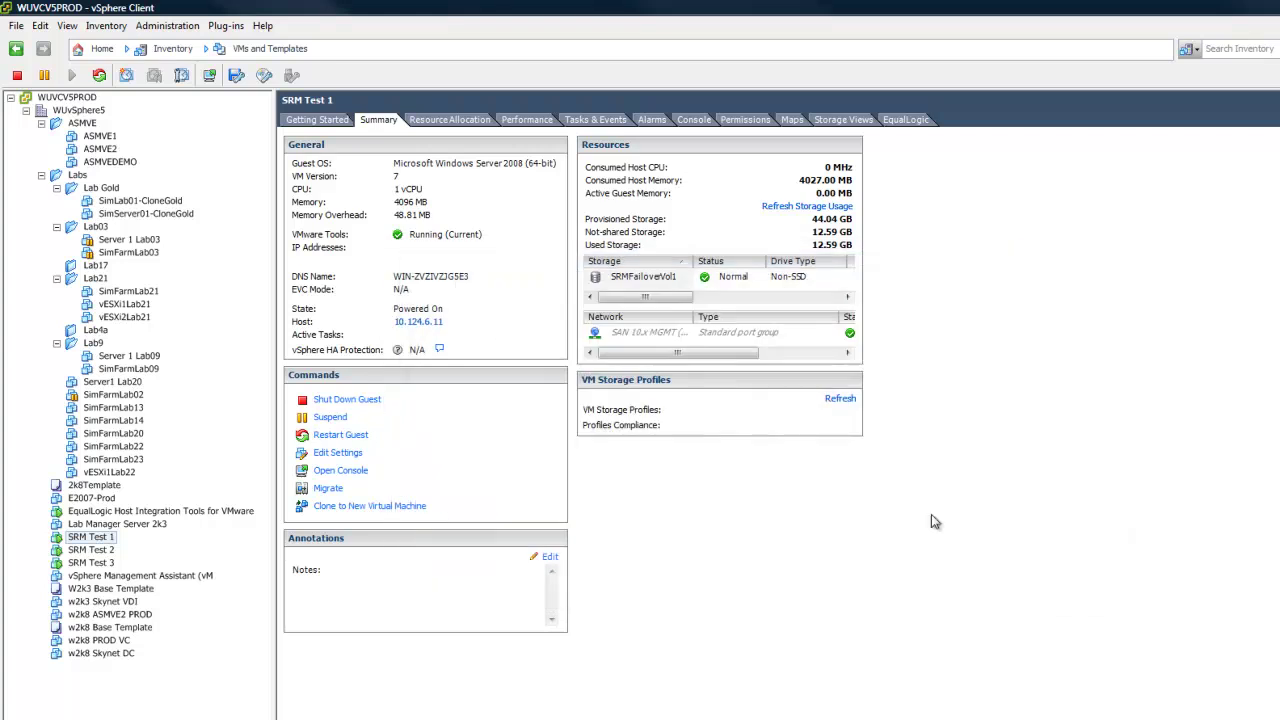
click(102, 48)
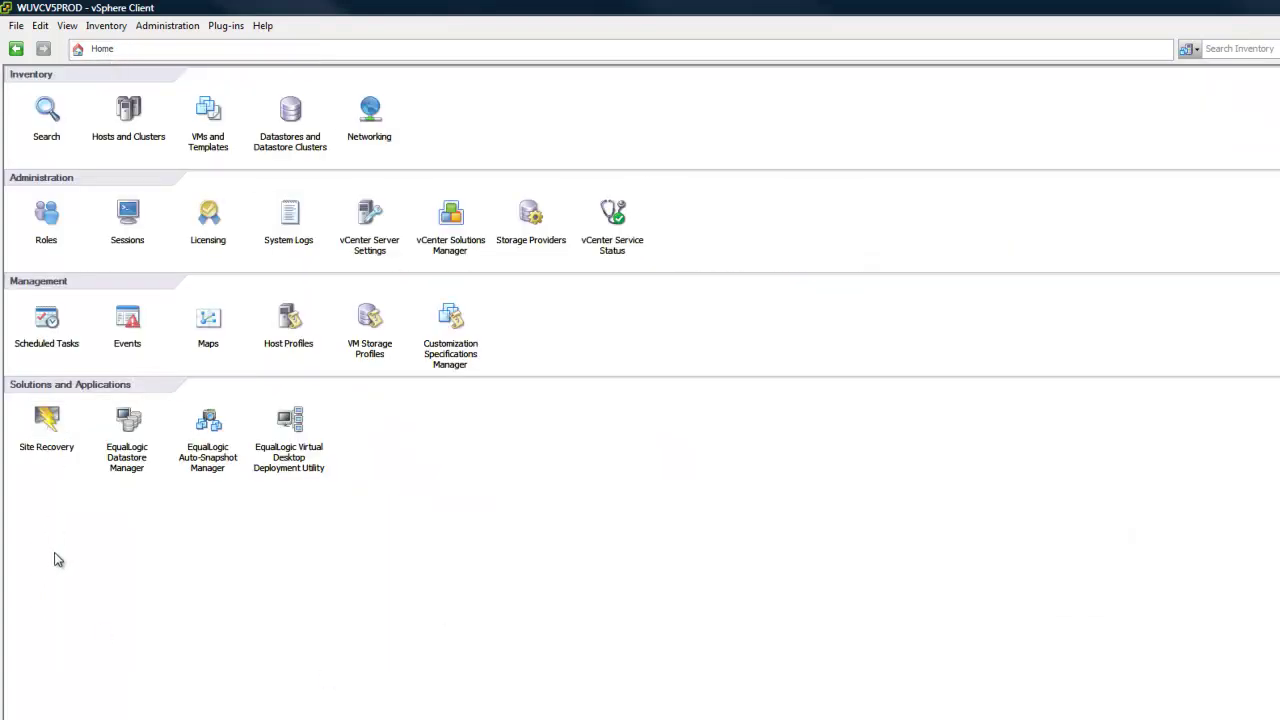
Open Site Recovery and log in to the remote DR vCenter with the administrator account and password
double_click(52, 430)
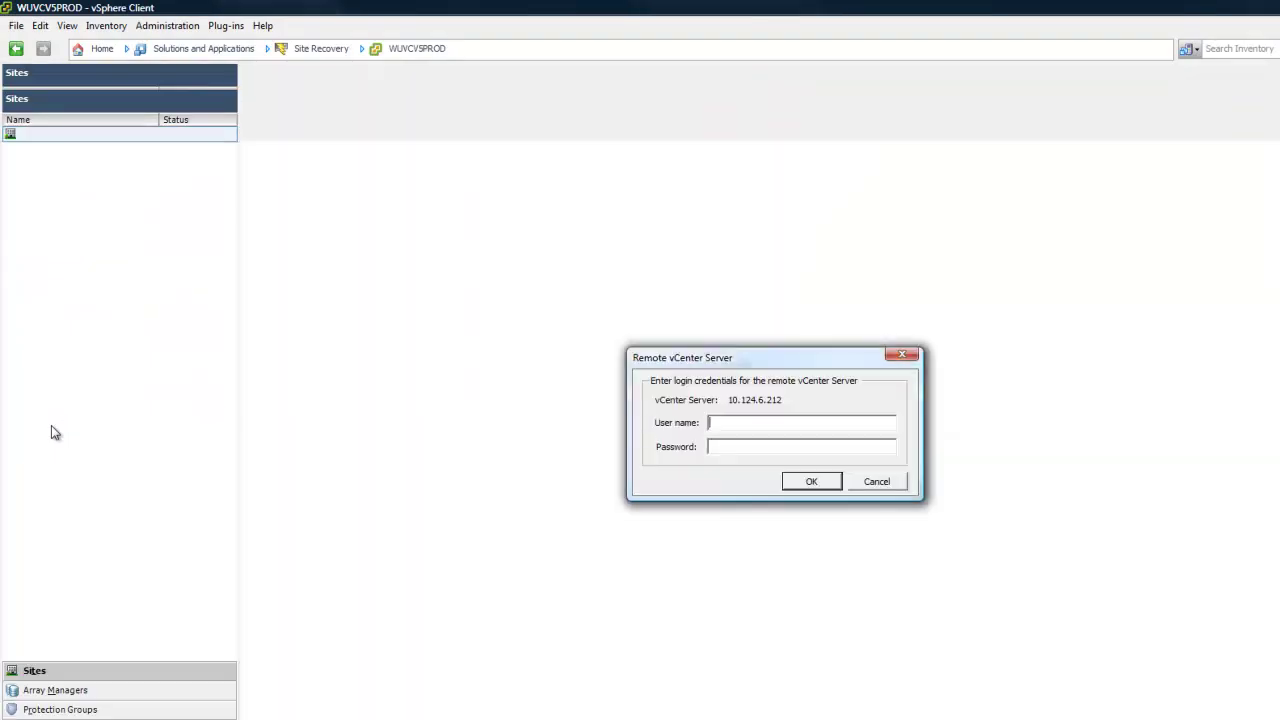
text(administrator)
key(Tab)
text(********)
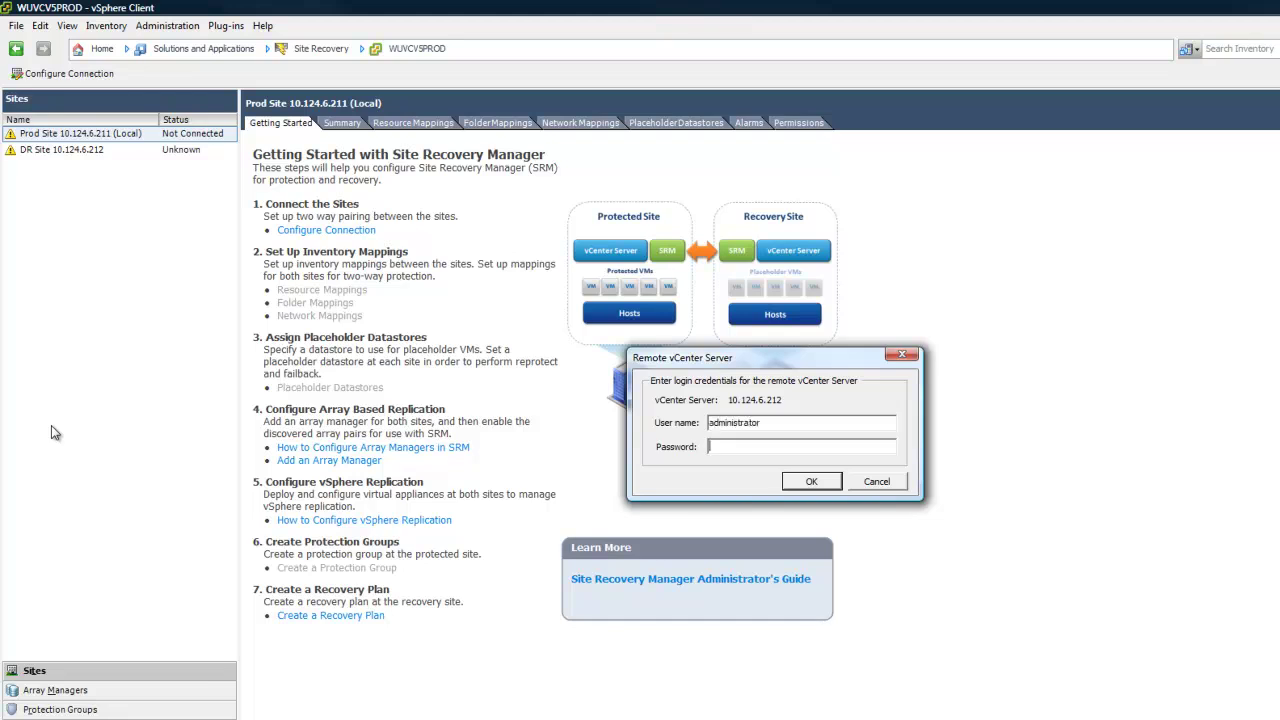
key(Return)
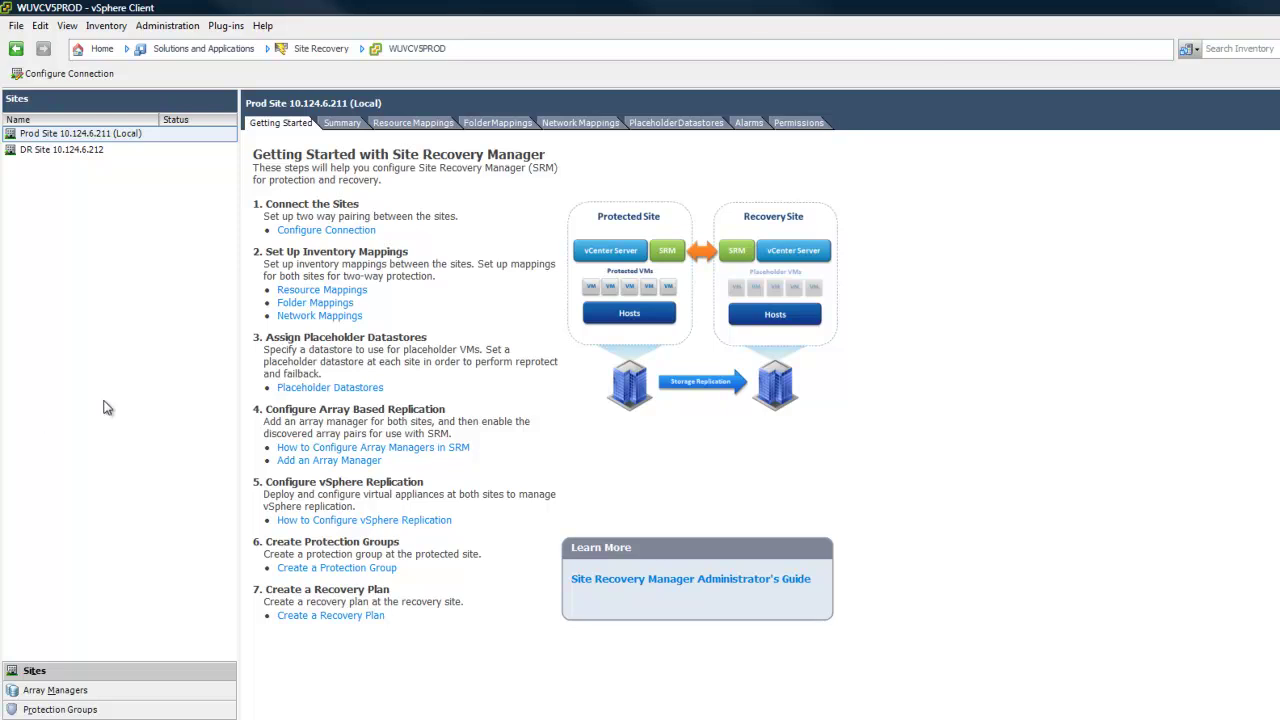
Show the Prod site's Resource Mappings, with WUvSphere5 mapped to WUVCENTERDR at the DR site
click(405, 122)
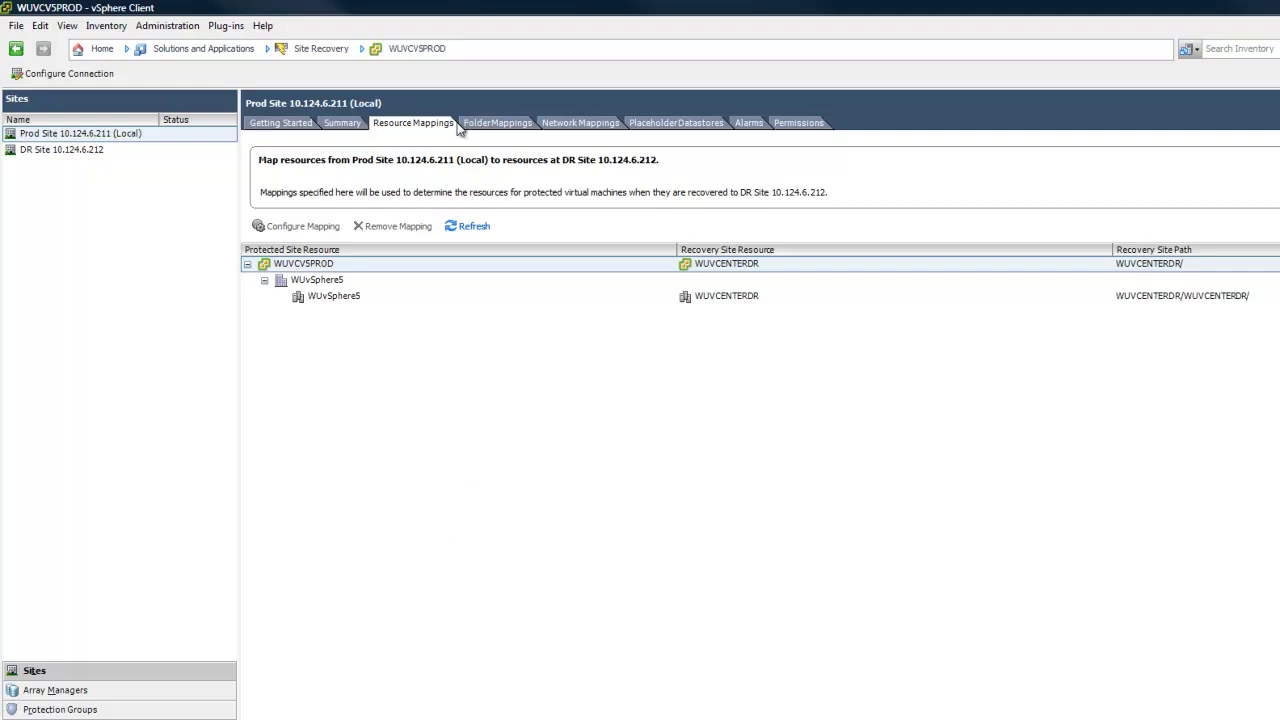
Review the Prod site's Folder and Network Mappings, then view placeholder datastore ESXDRVol1 on WUVCENTERDR
click(500, 124)
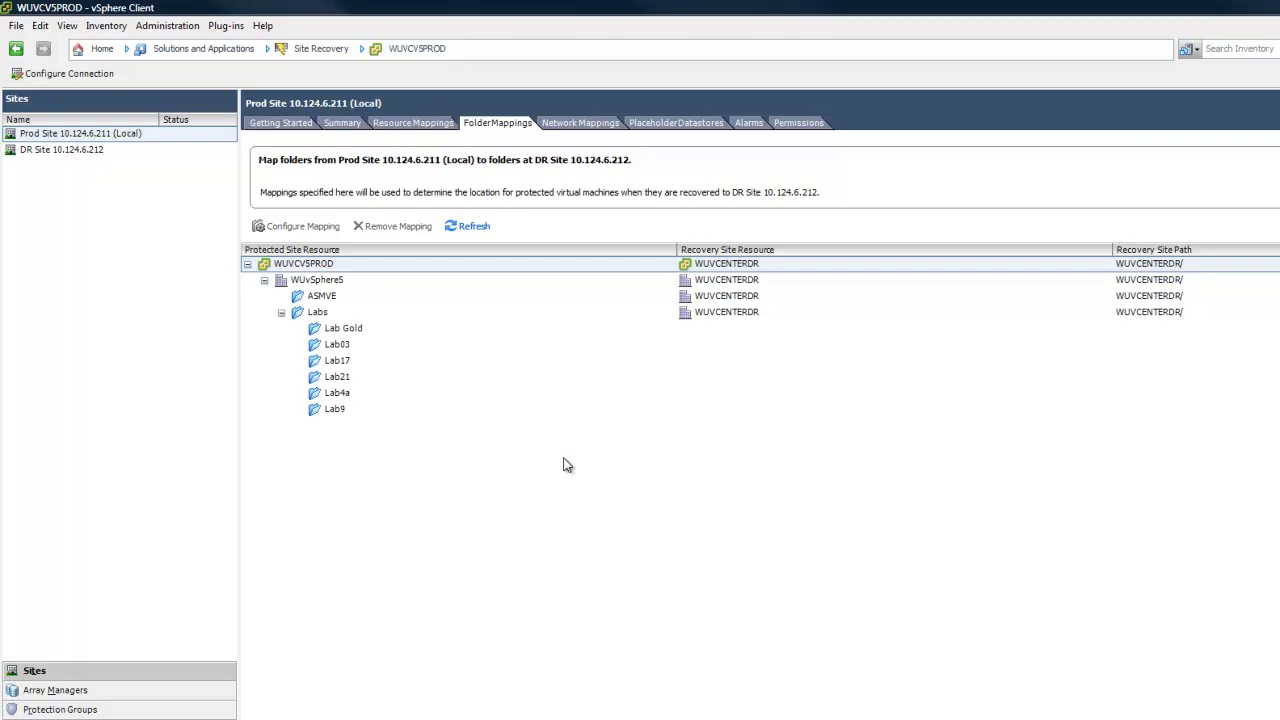
click(585, 123)
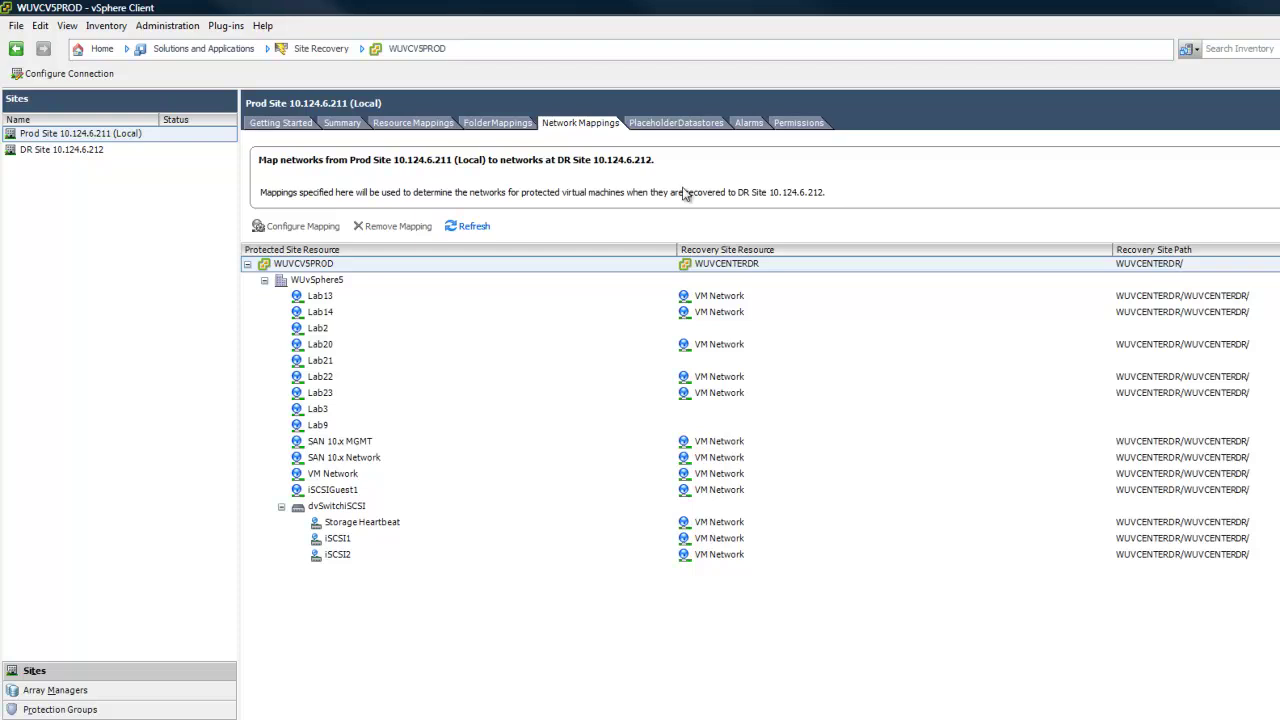
click(689, 125)
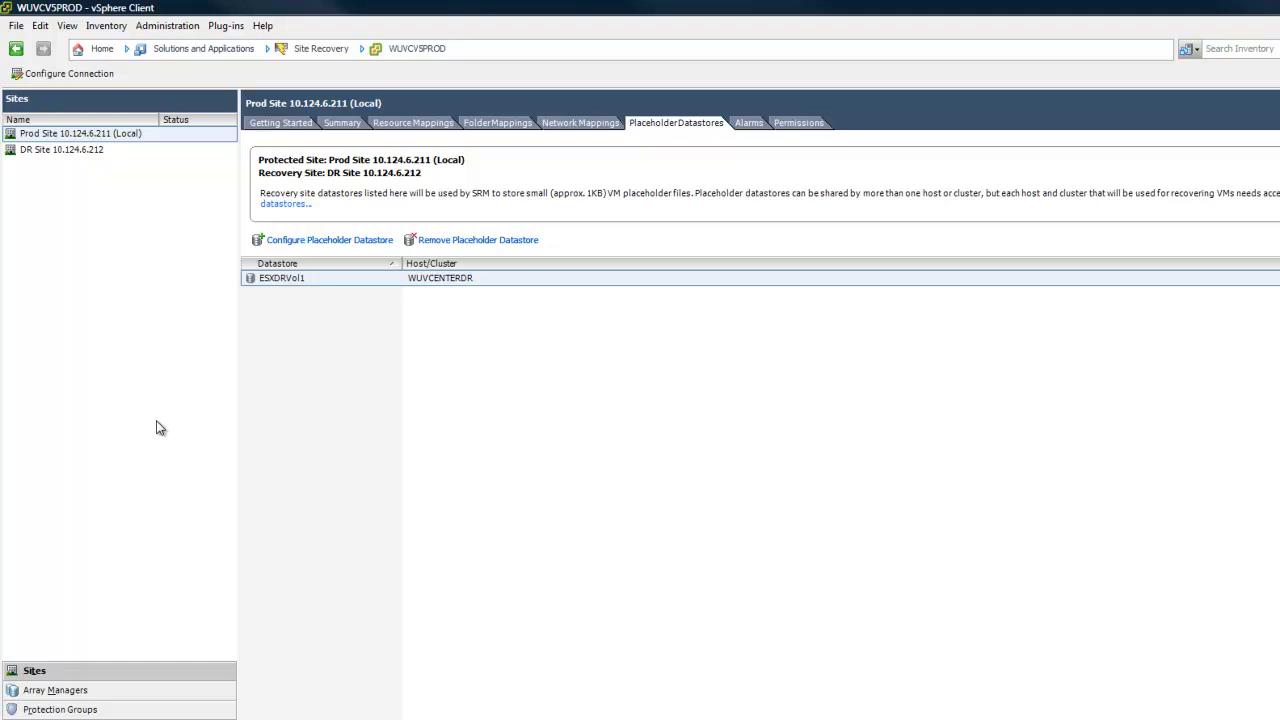
Show Prod Site's SRAs under Array Managers: Dell Equallogic PS Series SRA 2.0, status OK
click(58, 691)
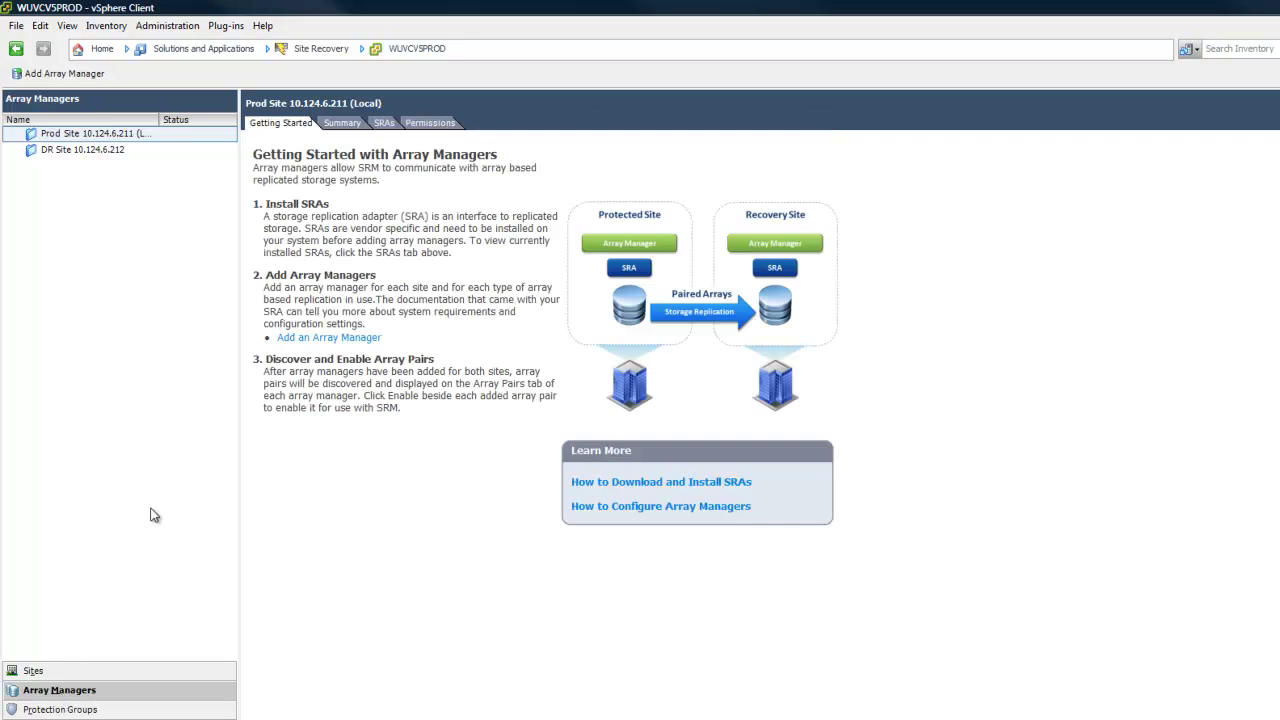
click(75, 138)
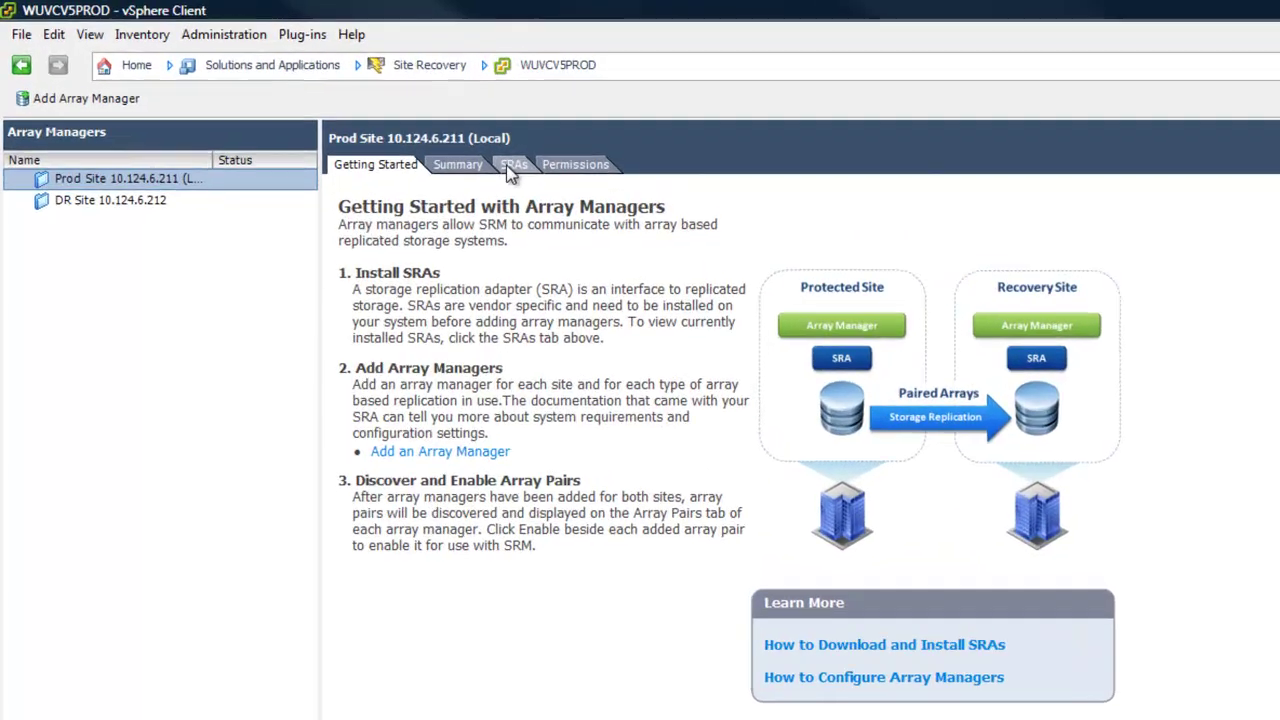
click(511, 168)
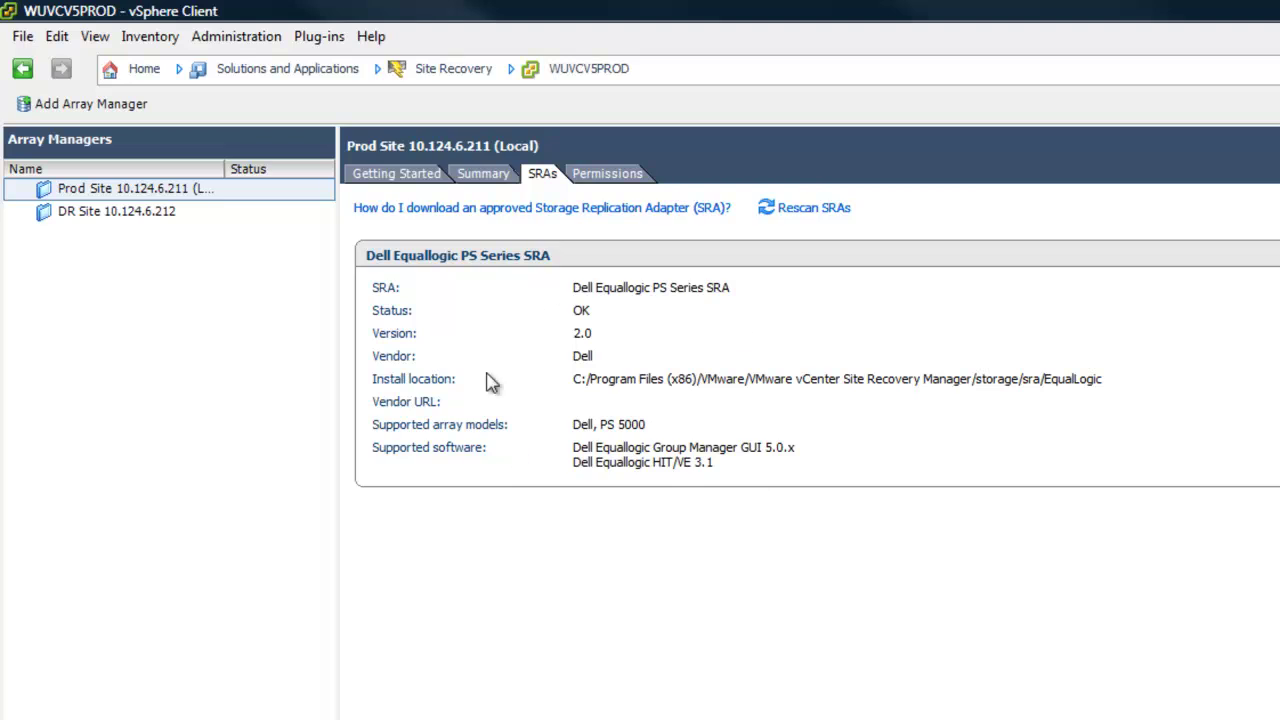
Rescan the storage replication adapters, confirming, and go back to the Array Managers Getting Started page
click(814, 208)
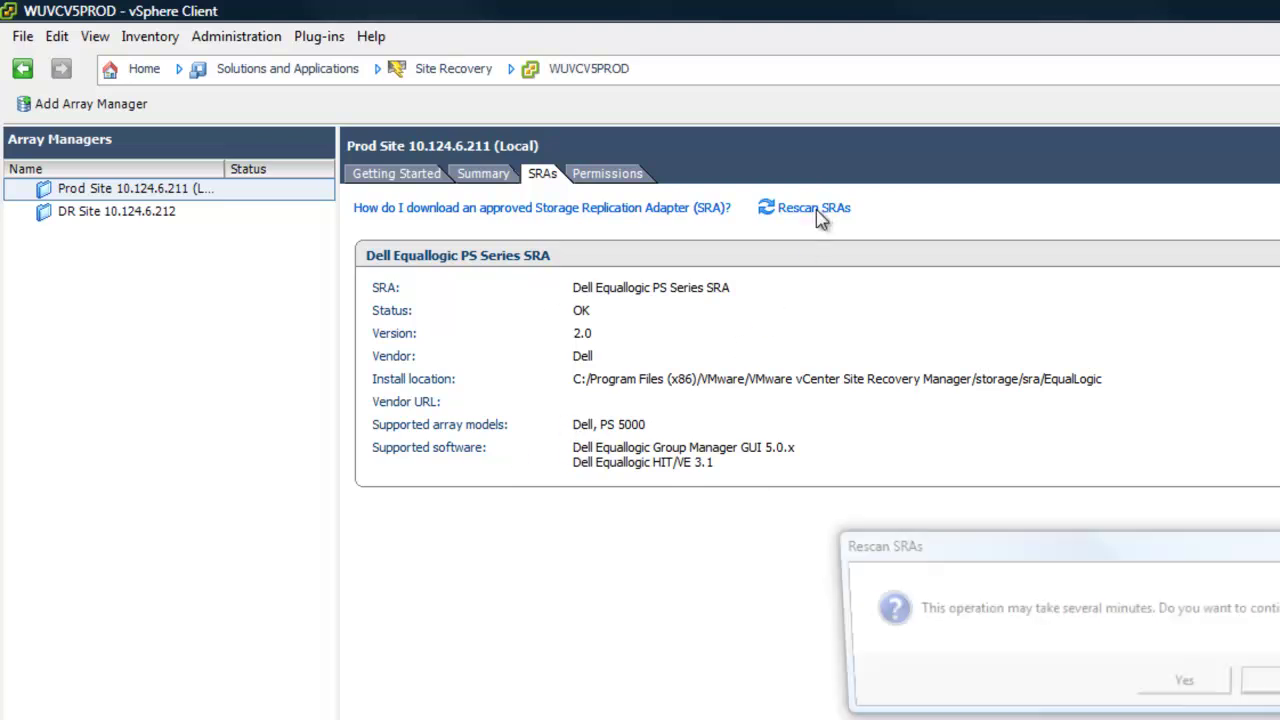
click(1157, 688)
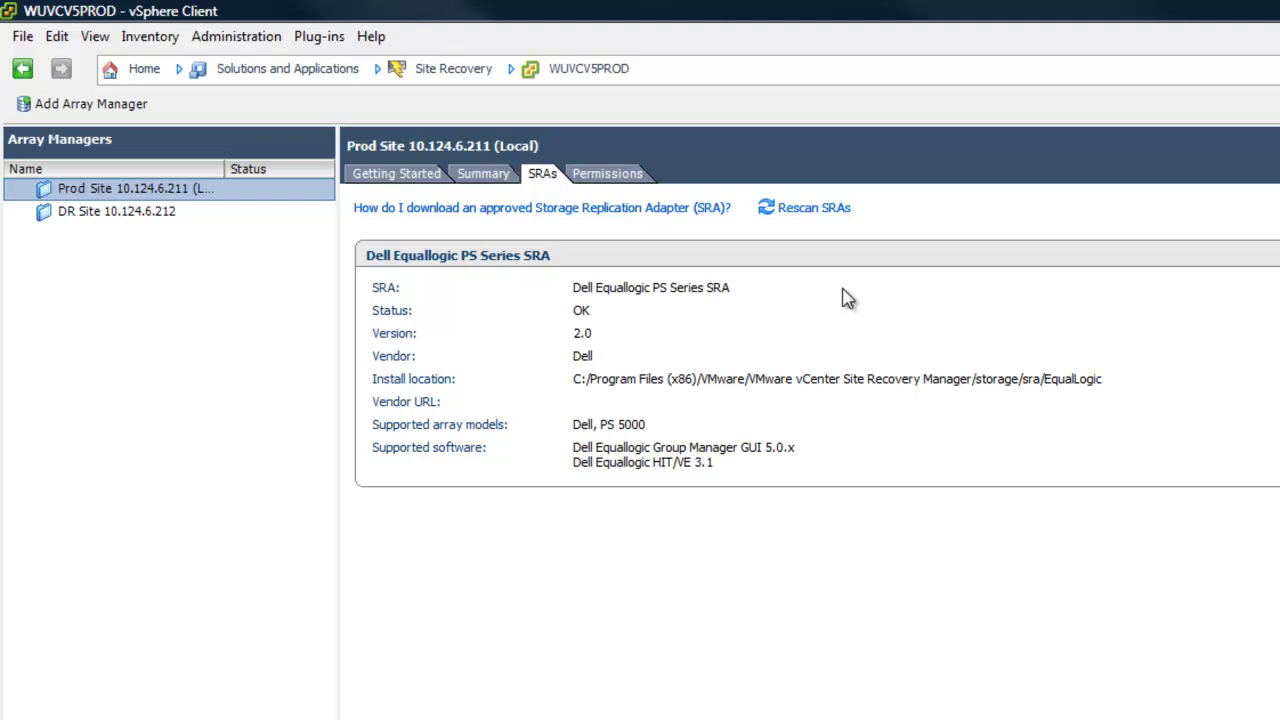
click(405, 176)
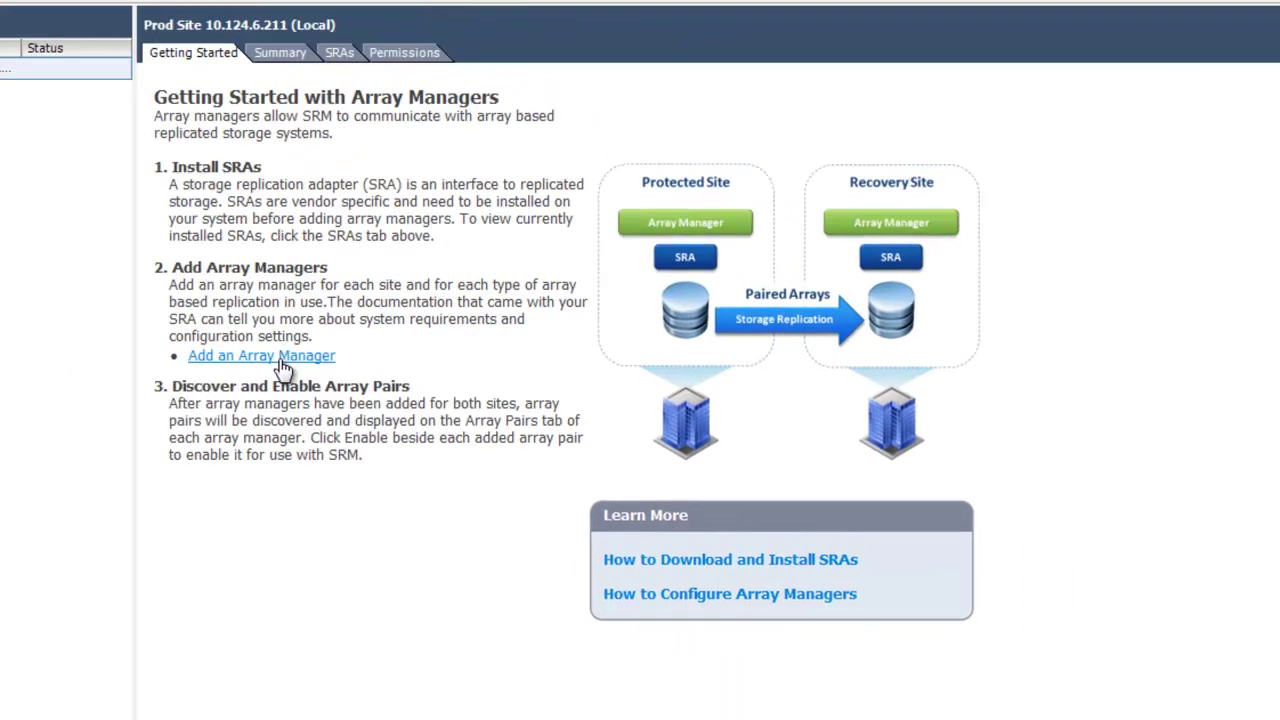
Start a Prod Site array manager named PROD SAN using the Dell Equallogic PS Series SRA
click(282, 363)
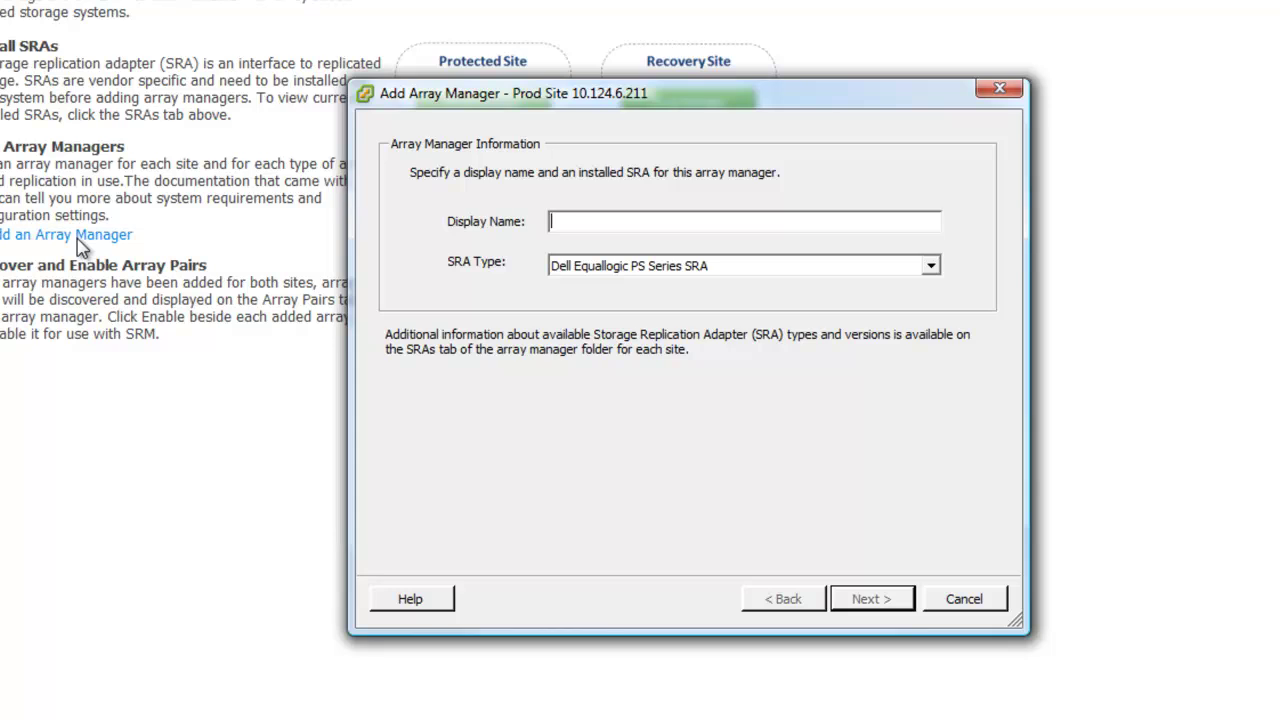
text(PROD SAN)
Enter PROD SAN's group IP 10.10.5.50, username grpadmin, and the group password
click(866, 601)
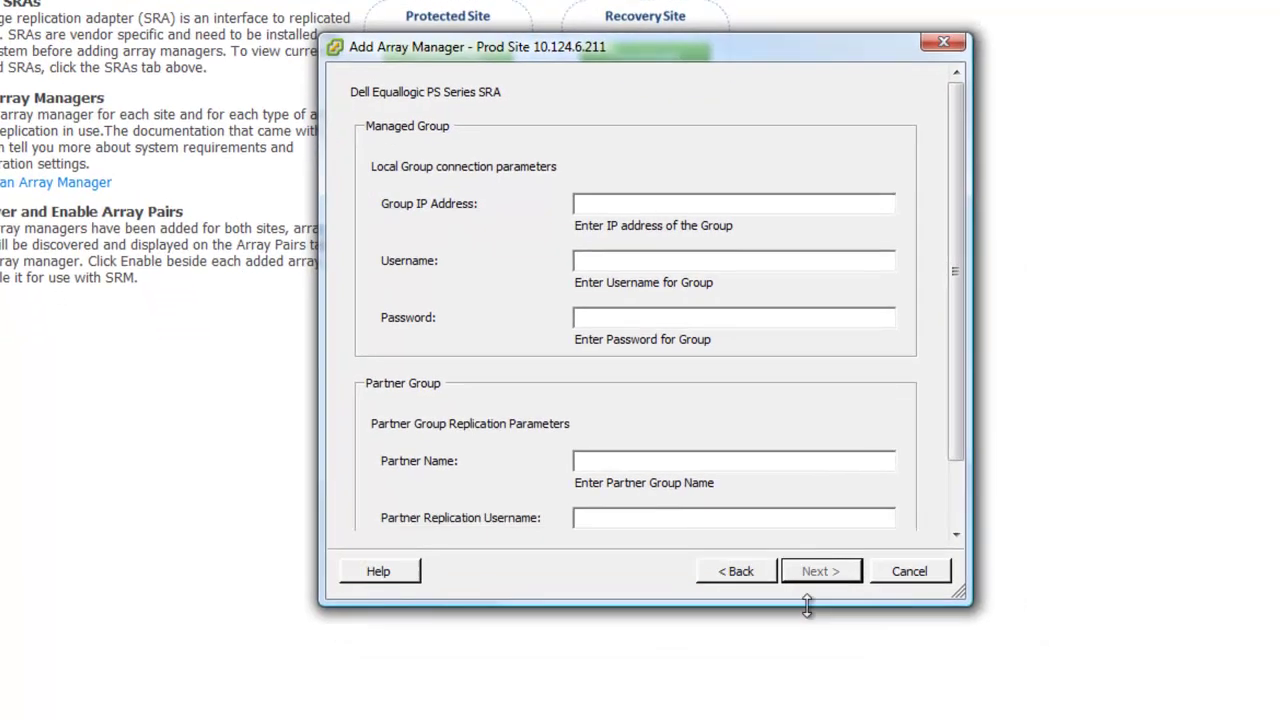
drag(807, 605, 814, 690)
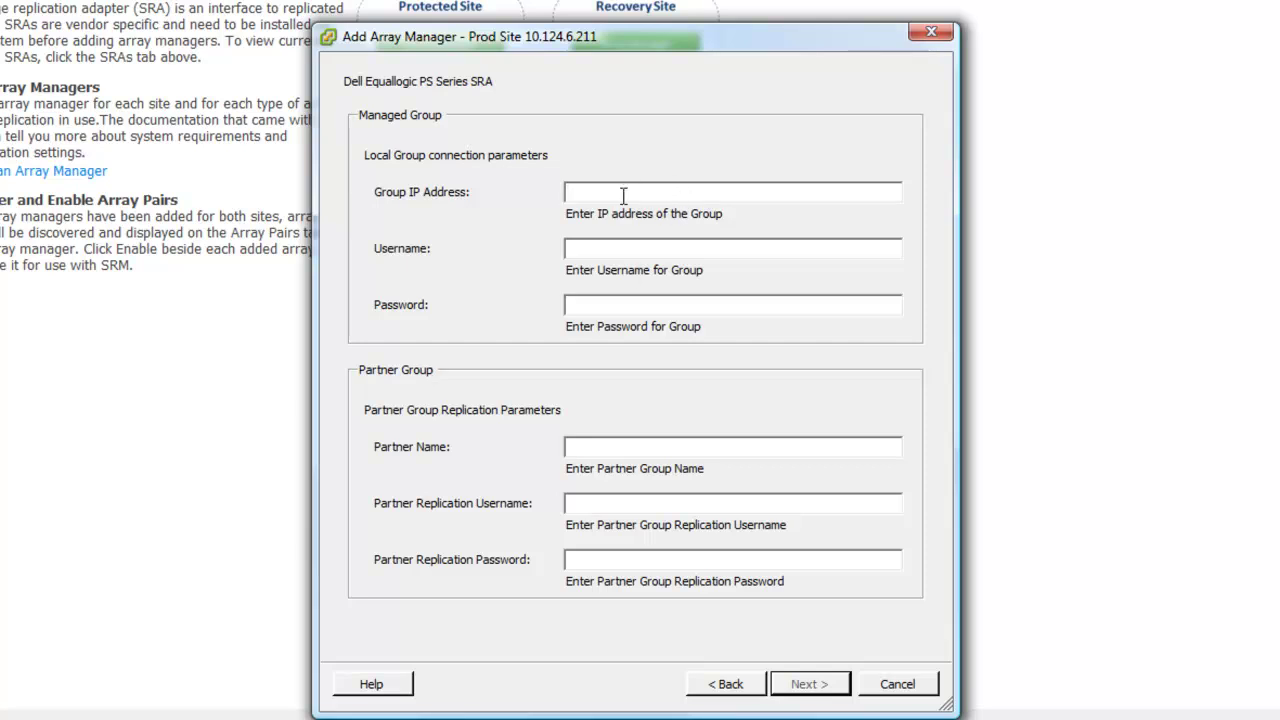
text(10.10.5.50)
key(Tab)
text(grpadmin)
key(Tab)
text(******)
Set partner group 10.10.6.50 with its replication password and finish adding PROD SAN
key(Tab)
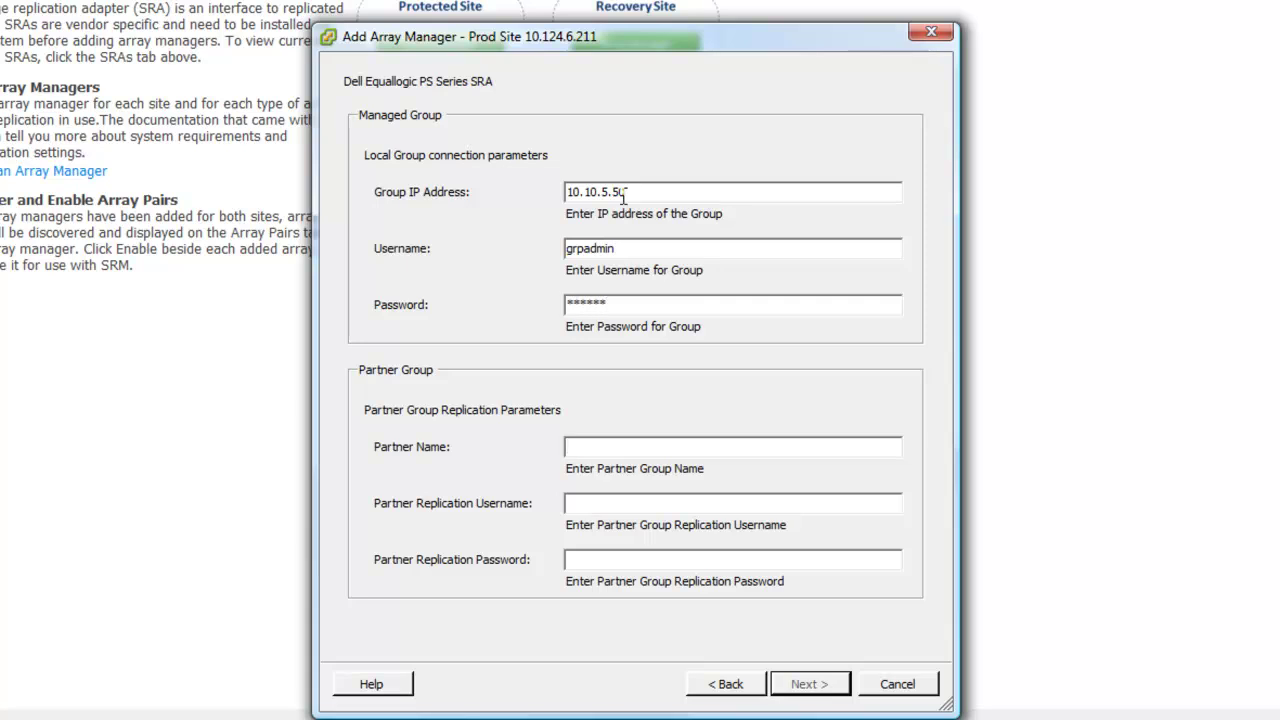
text(10.10.6.50)
key(Tab)
text(grpadmin)
key(Tab)
text(******)
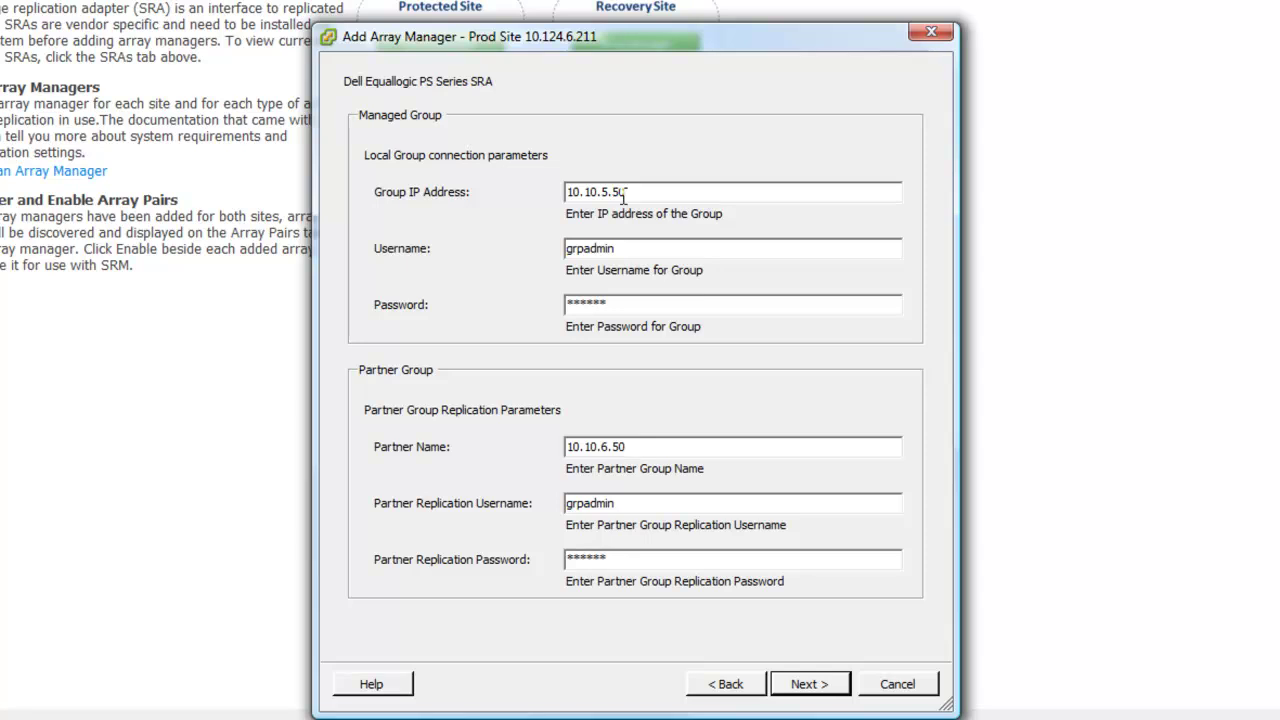
click(809, 685)
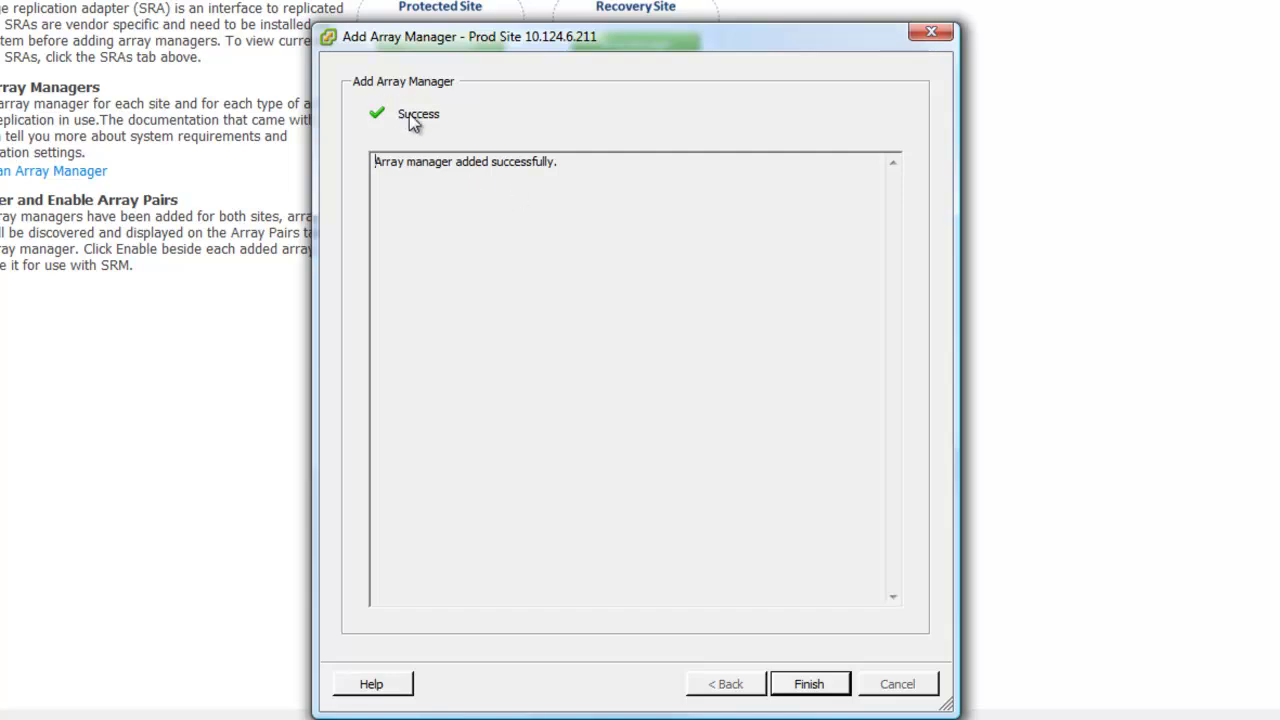
click(809, 684)
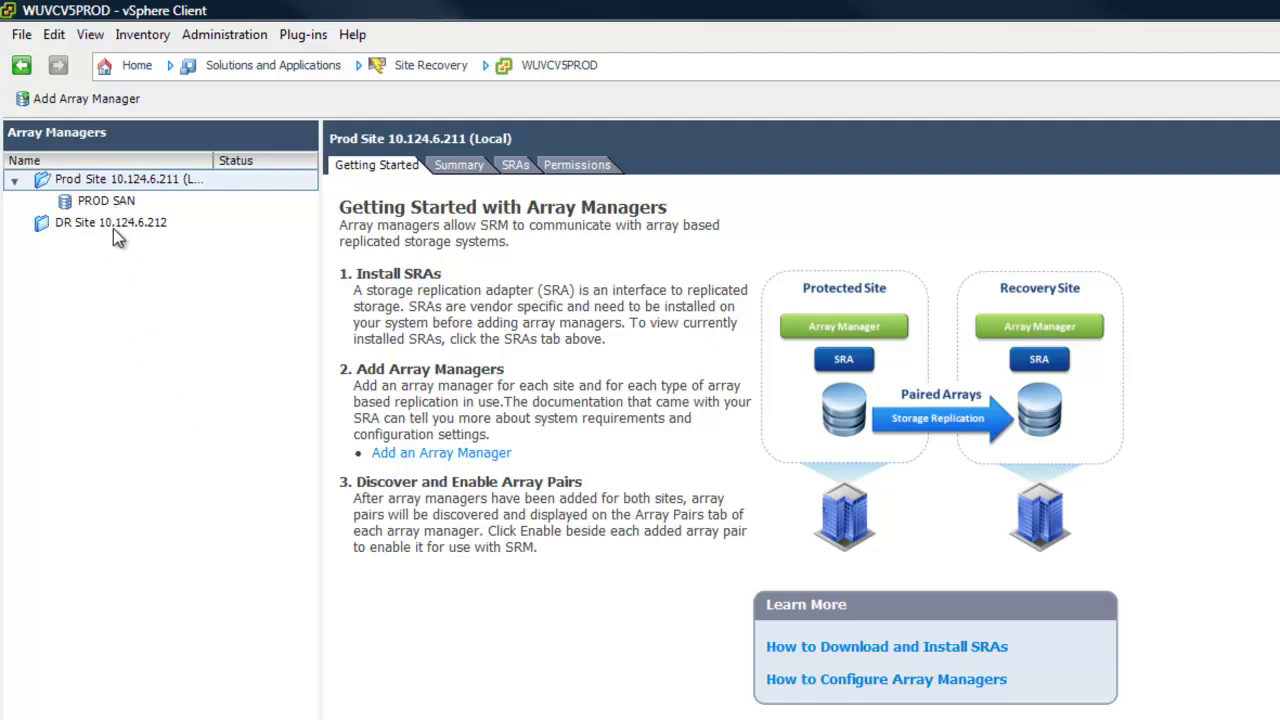
Begin a new array manager named DR SAN for DR Site 10.124.6.212
click(114, 226)
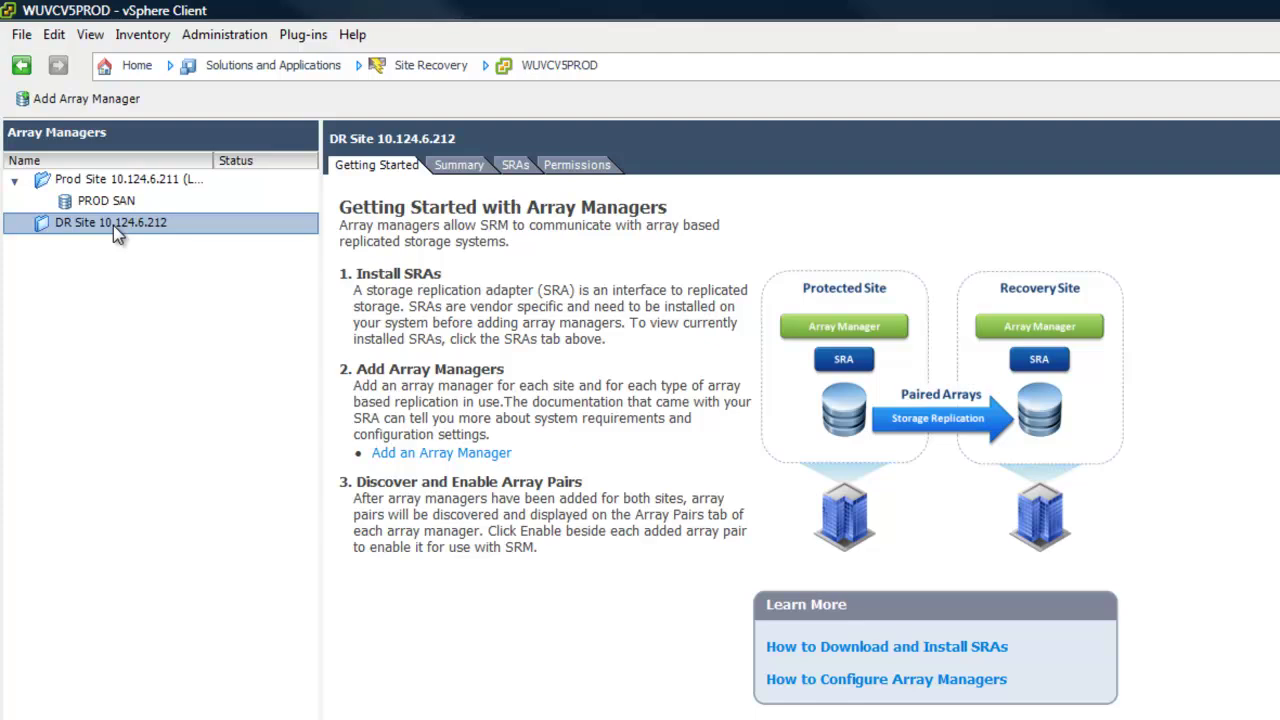
click(458, 455)
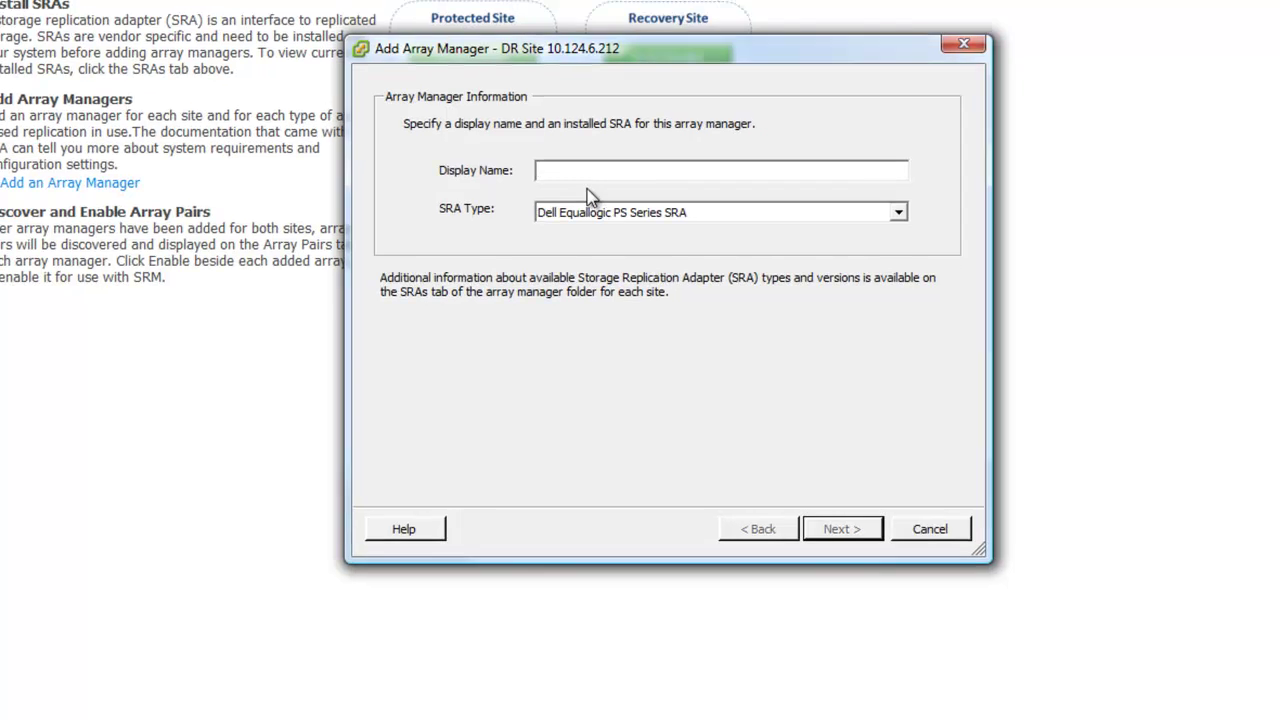
text(DR SAN)
click(857, 537)
drag(817, 562, 817, 719)
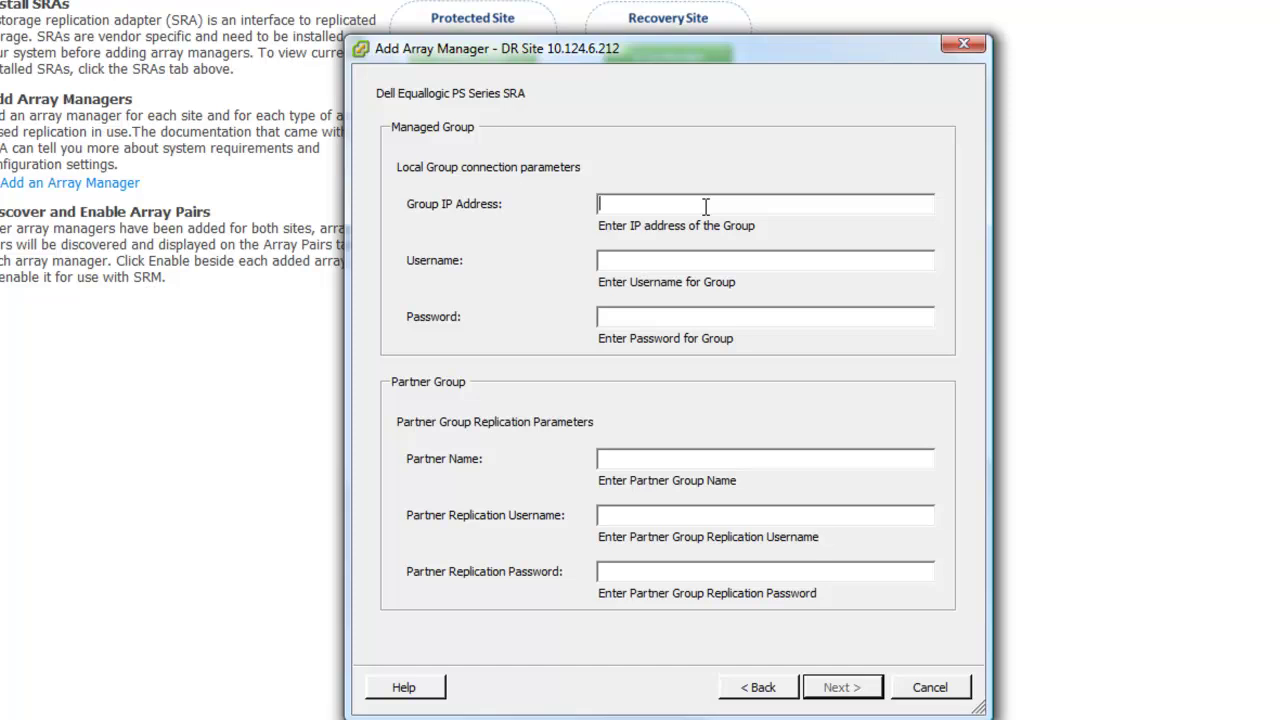
Enter DR SAN's group IP 10.10.6.50, username grpadmin, and the group password
text(10.10.6.50)
key(Tab)
text(grpadmin)
key(Tab)
text(******)
Set partner group 10.10.5.50 with its replication password and finish adding DR SAN
key(Tab)
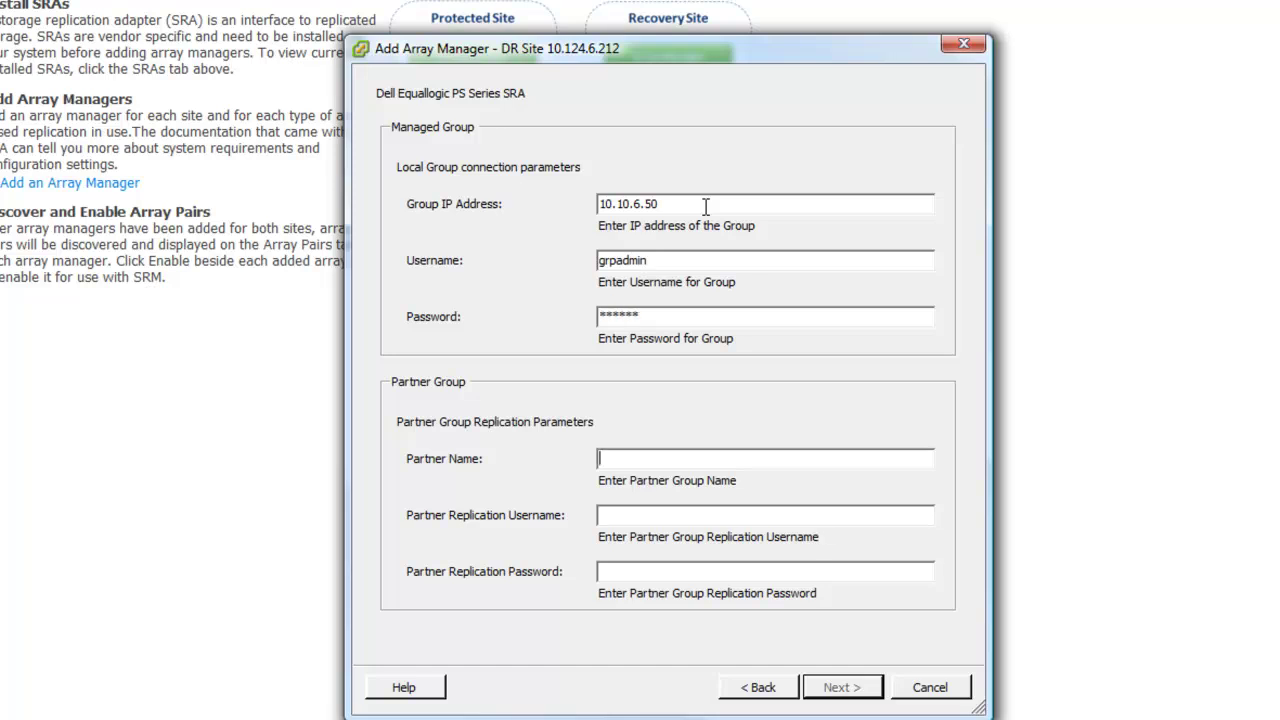
text(10.10.5.50)
key(Tab)
text(grpadmin)
key(Tab)
text(******)
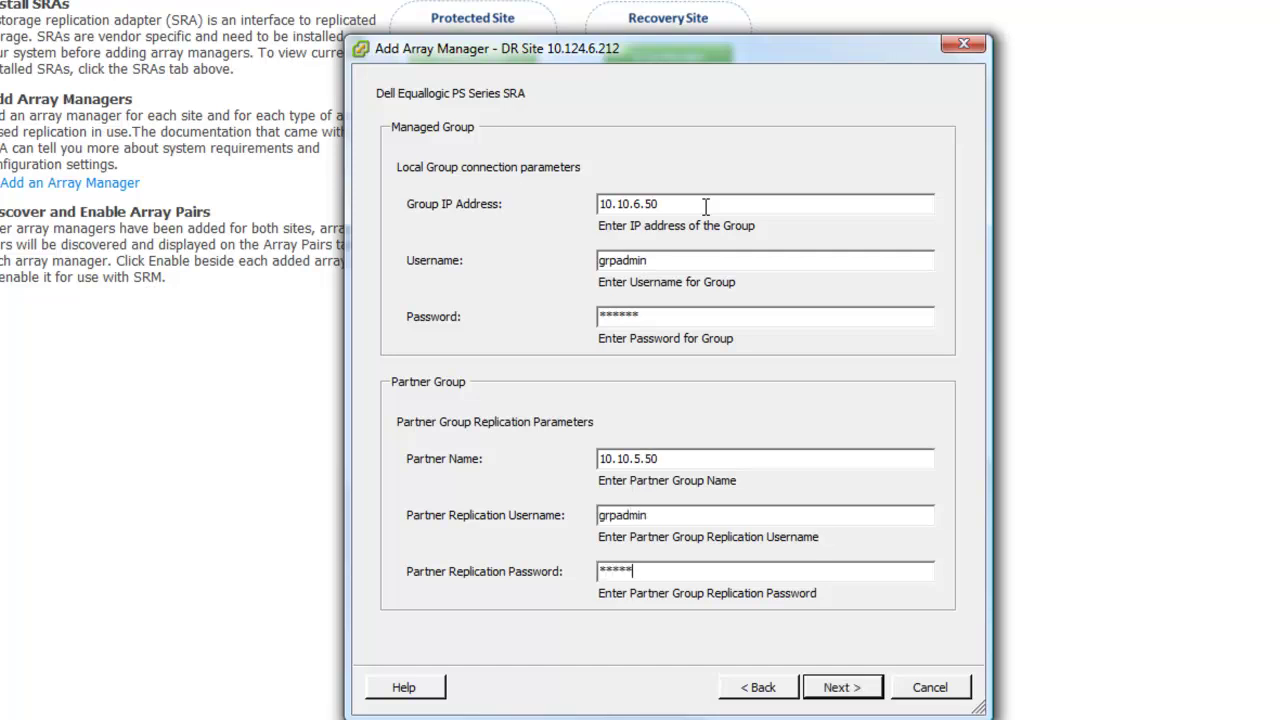
click(842, 689)
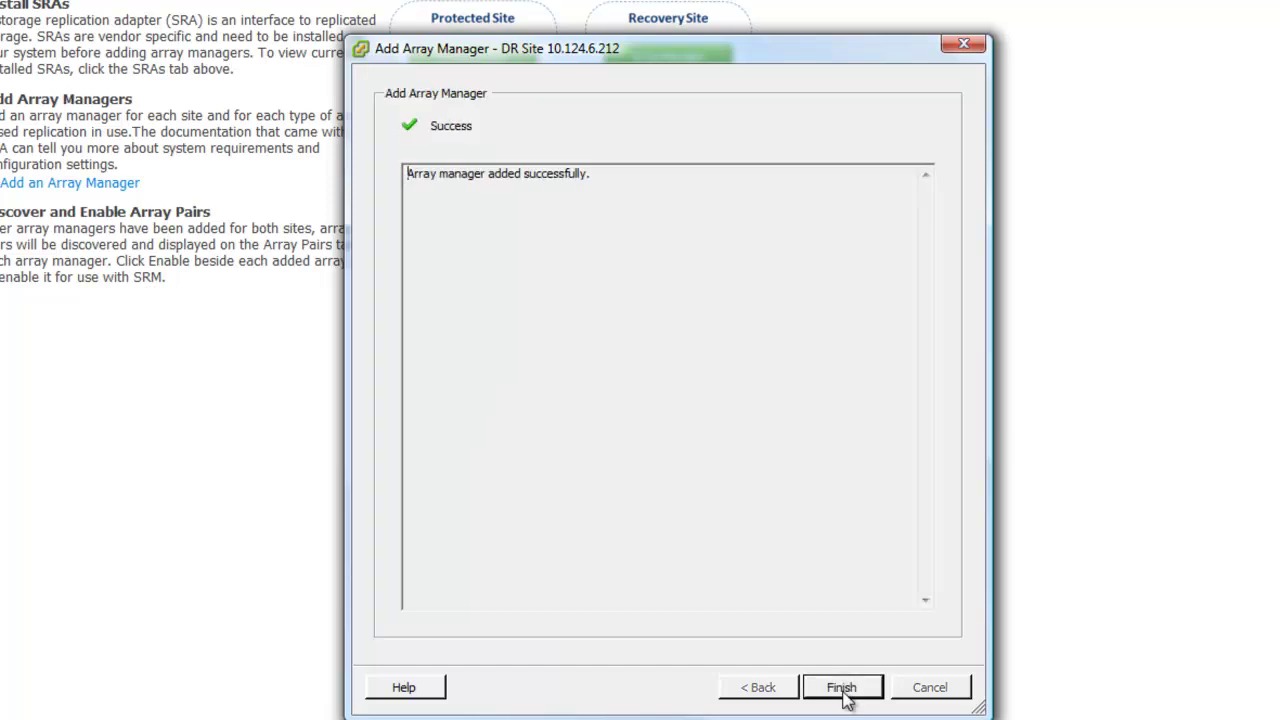
click(842, 688)
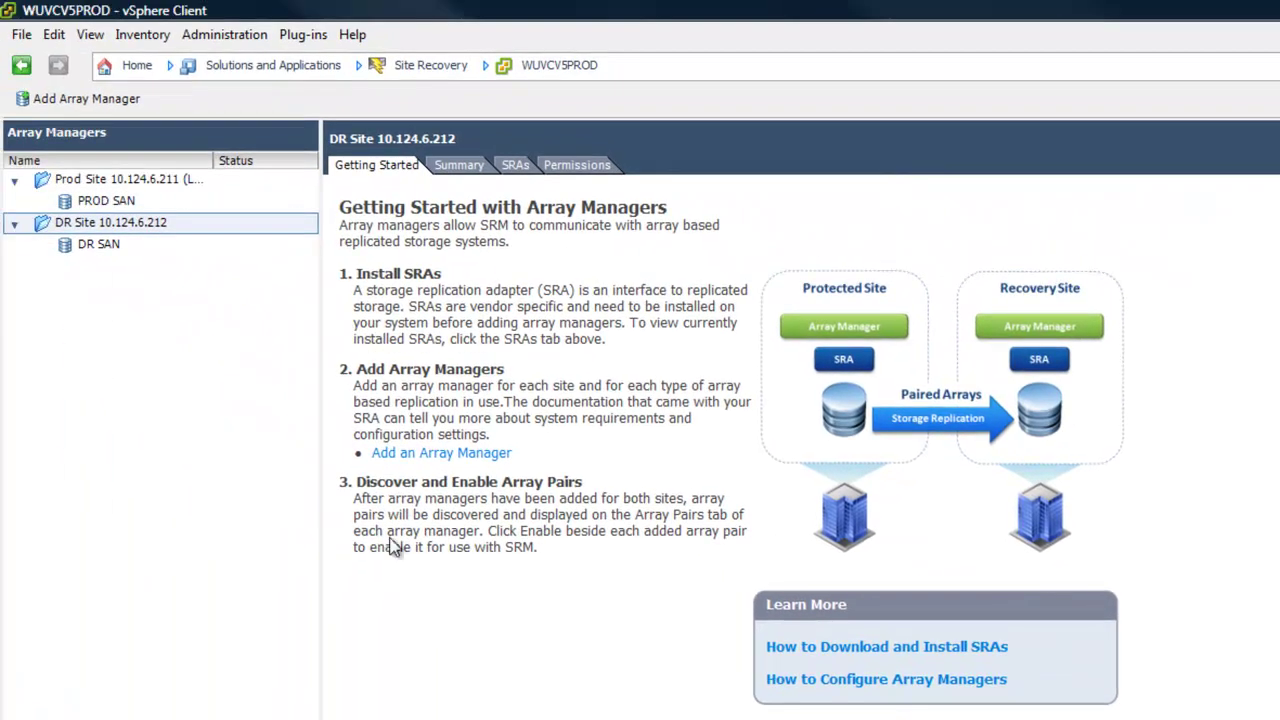
Select PROD SAN under Prod Site to see its summary: ping to 10.10.5.50 succeeded, no pairs enabled
click(106, 201)
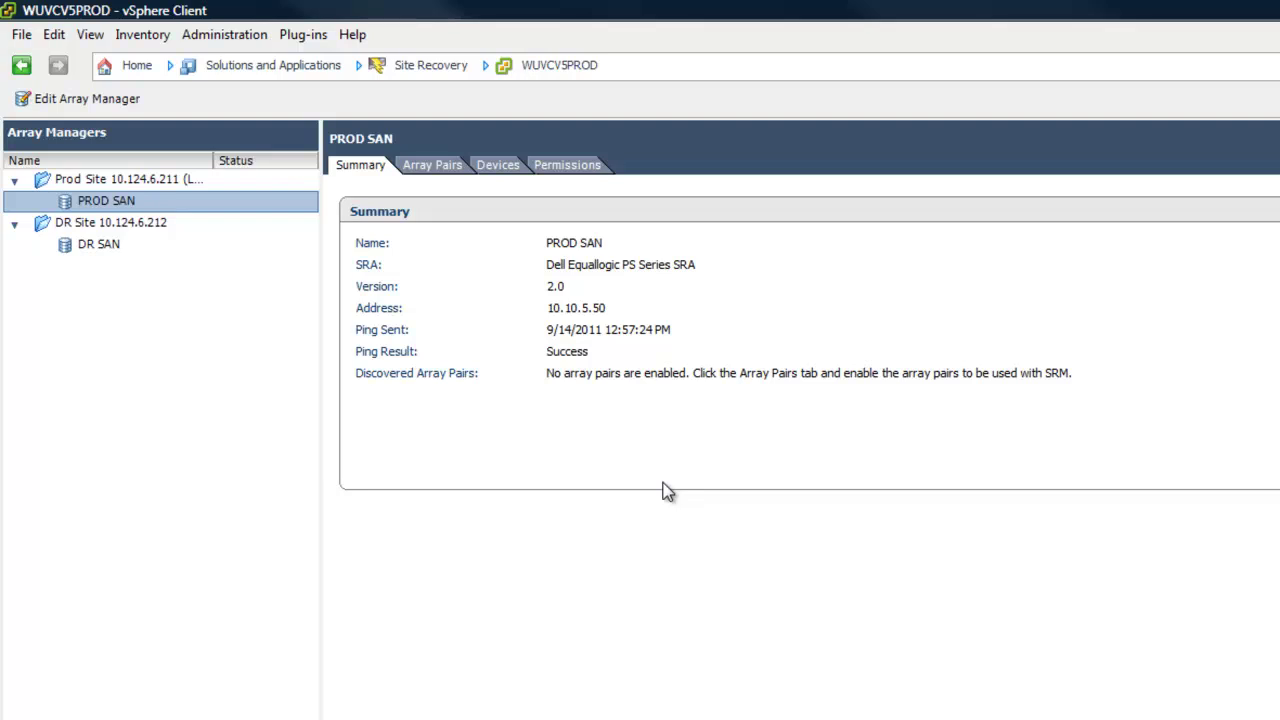
Enable PROD SAN's tekmktlab to tekmktlab-10Gb array pair with DR SAN, leaving DRgrp, dangrp and labdr disabled
click(417, 168)
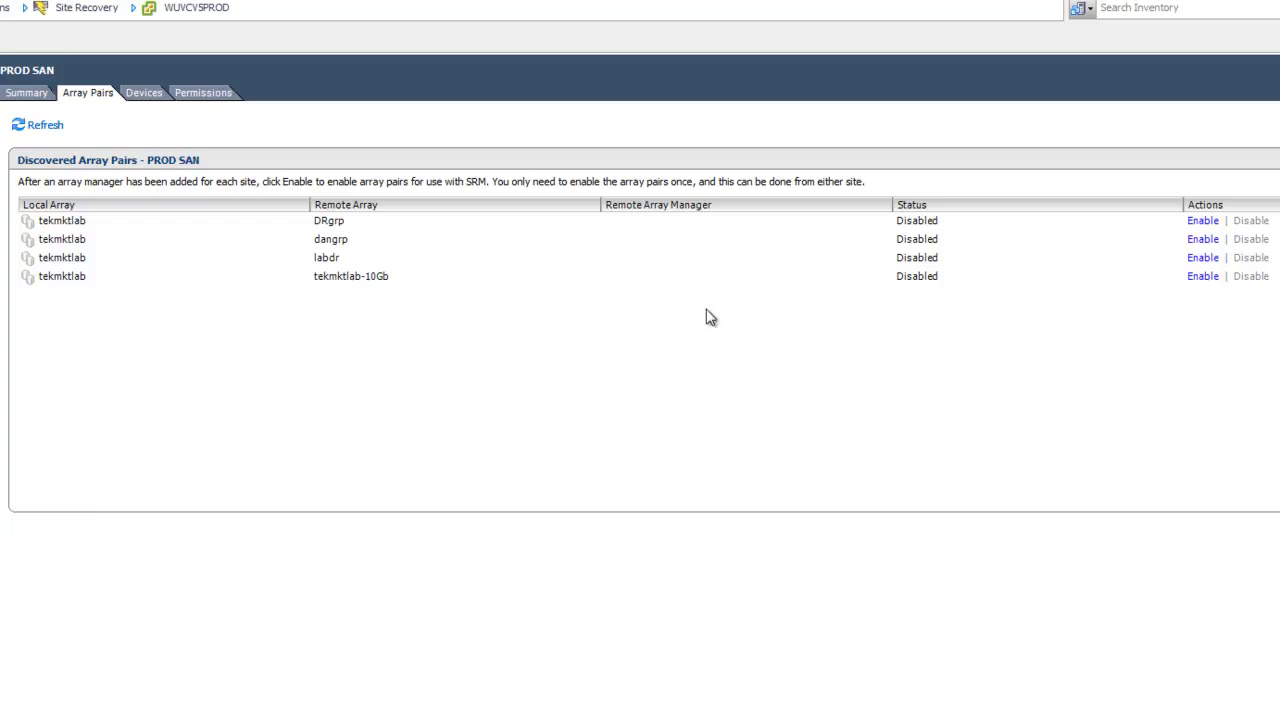
click(1203, 277)
Rediscover replicated devices so the tekmktlab–tekmktlab-10Gb pair lists four volumes with their datastores
click(143, 93)
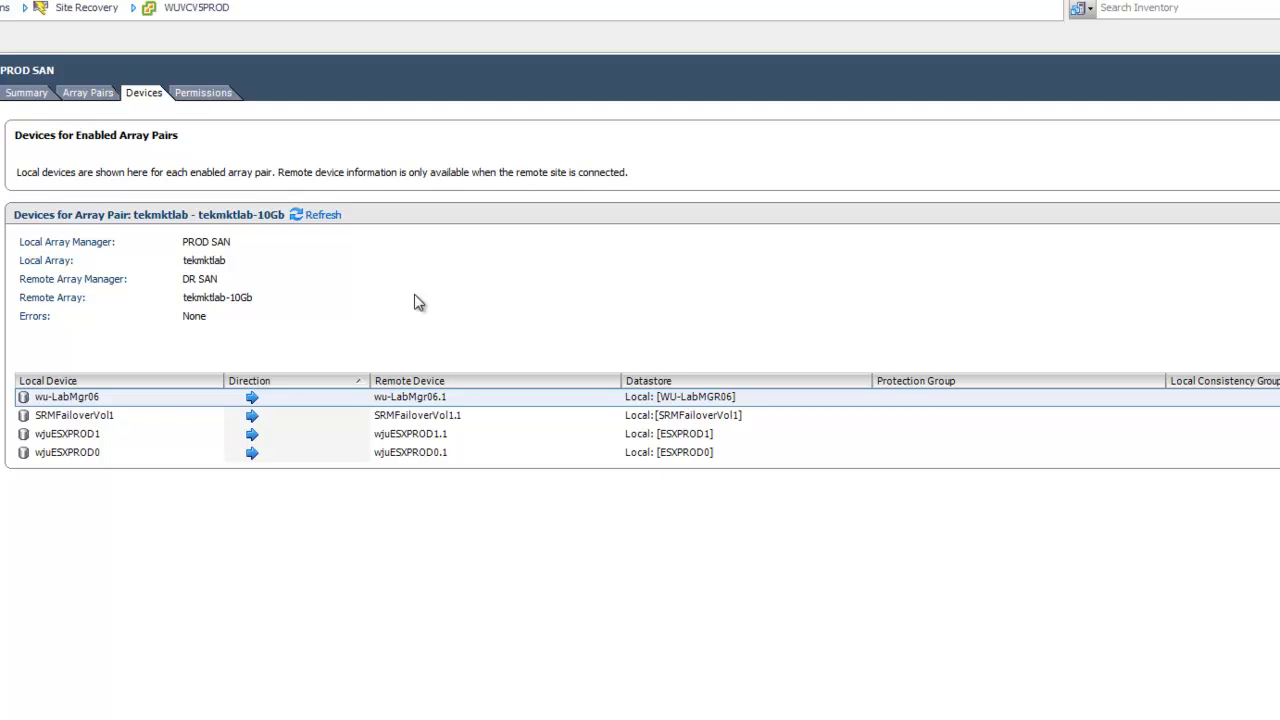
click(321, 215)
click(676, 508)
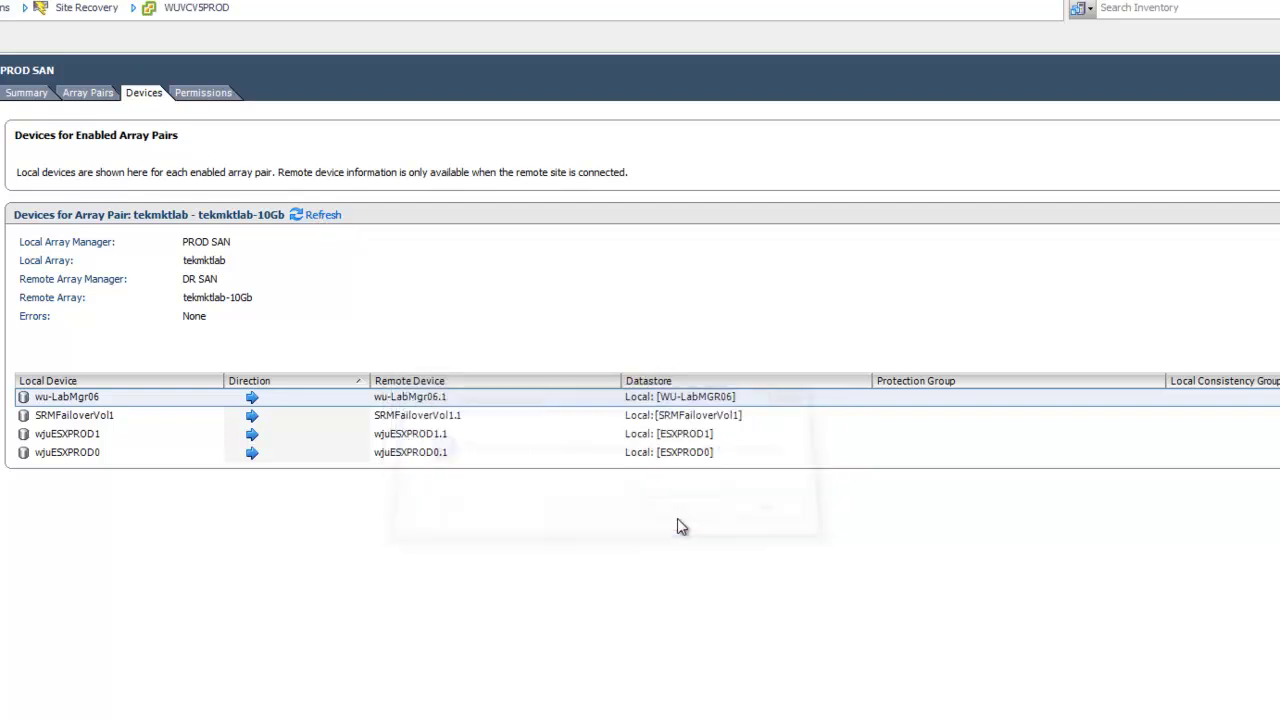